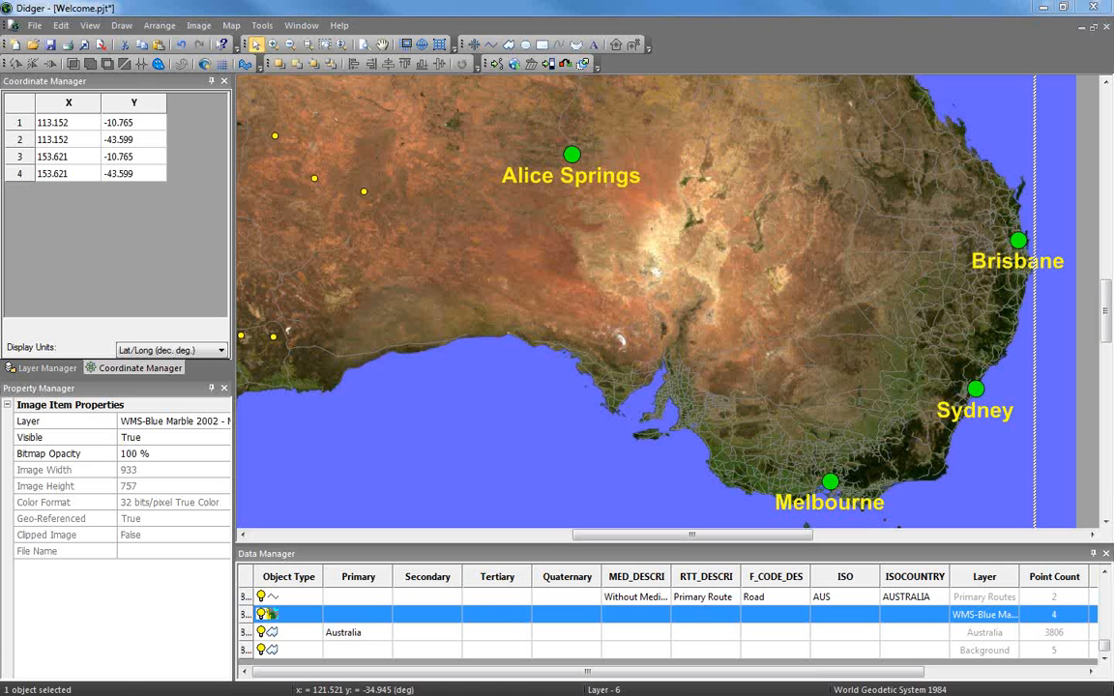
# Add the Map category's Project Limits command to the View menu, just below Redraw
pyautogui.click(91, 25)
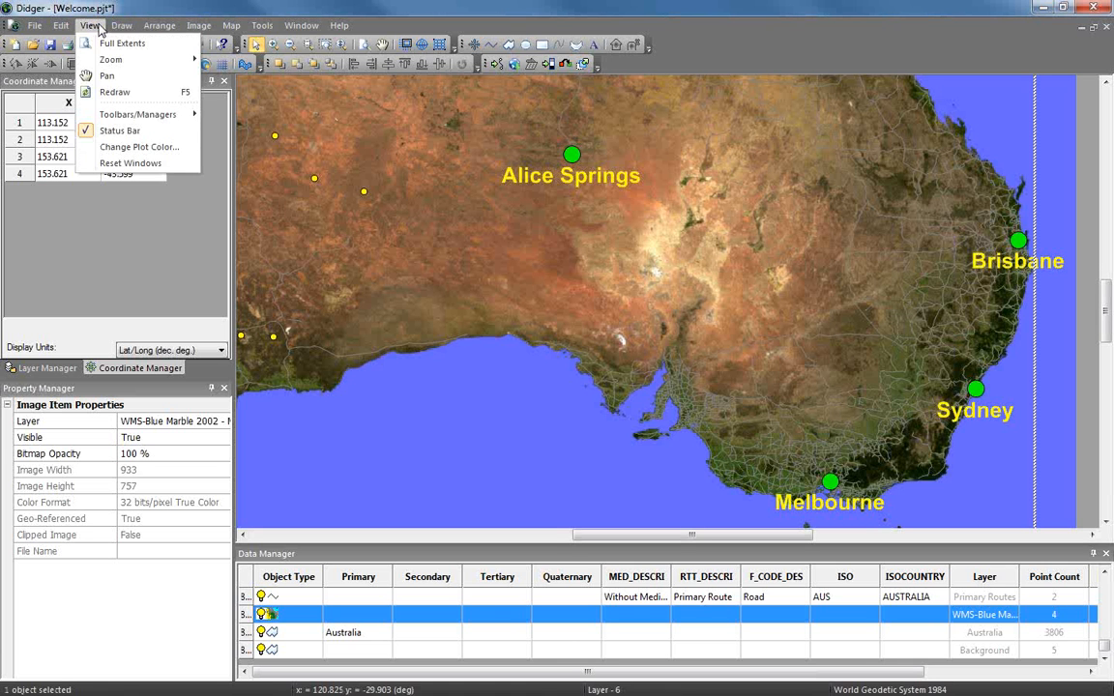
pyautogui.moveTo(141, 114)
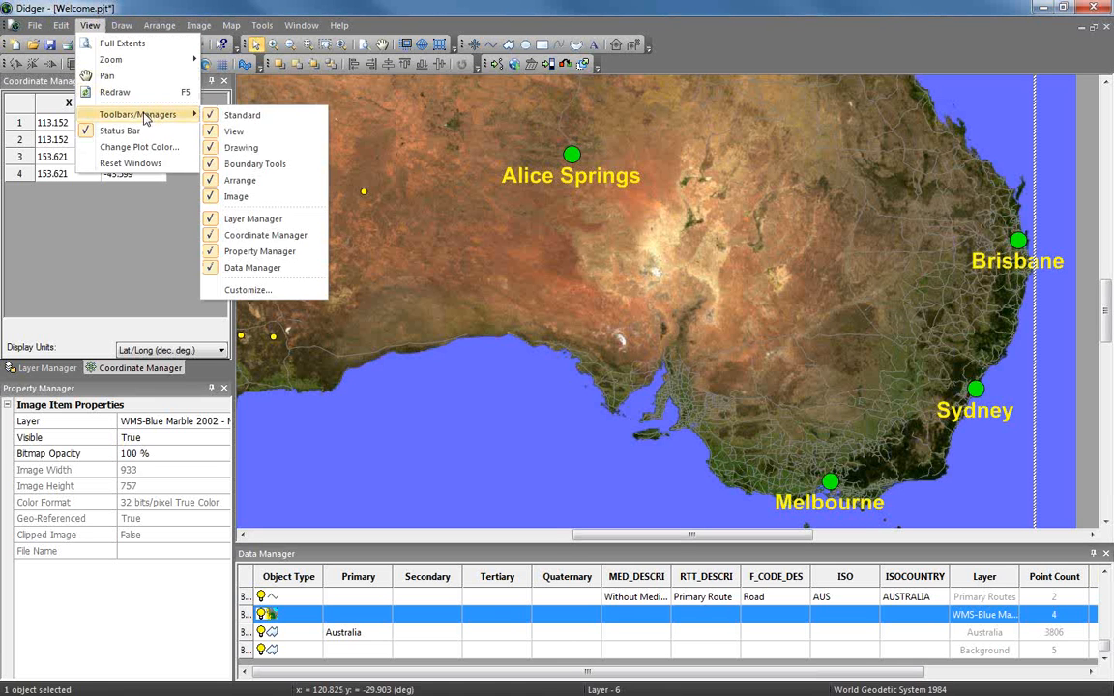
pyautogui.click(271, 290)
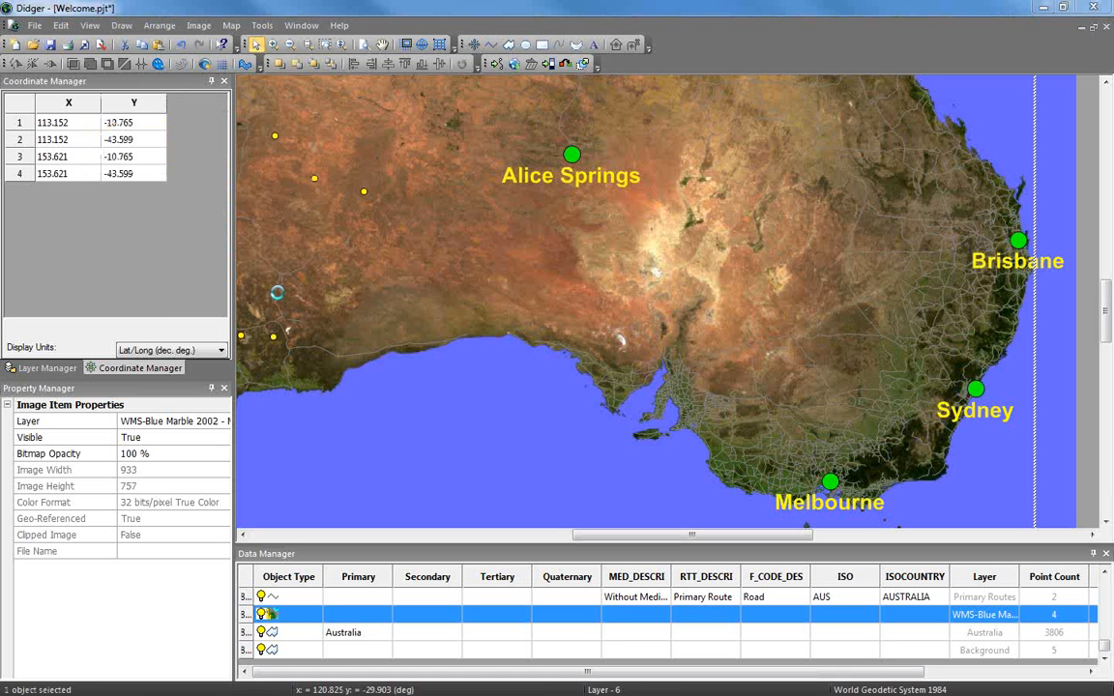
pyautogui.moveTo(590, 228); pyautogui.dragTo(501, 143)
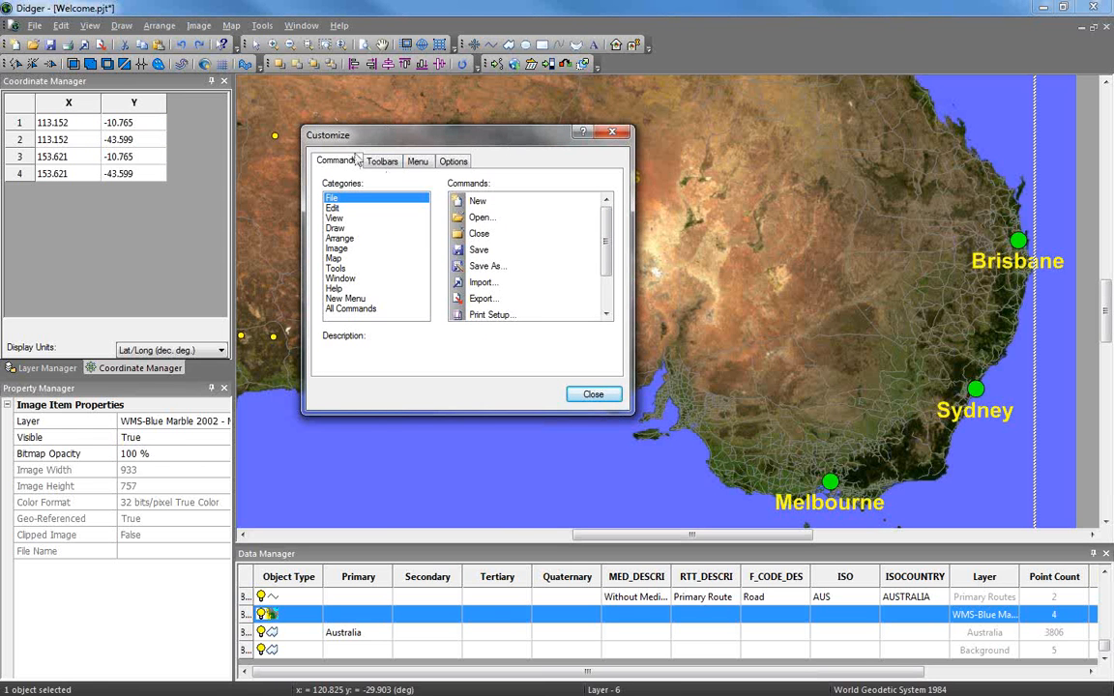
pyautogui.click(337, 250)
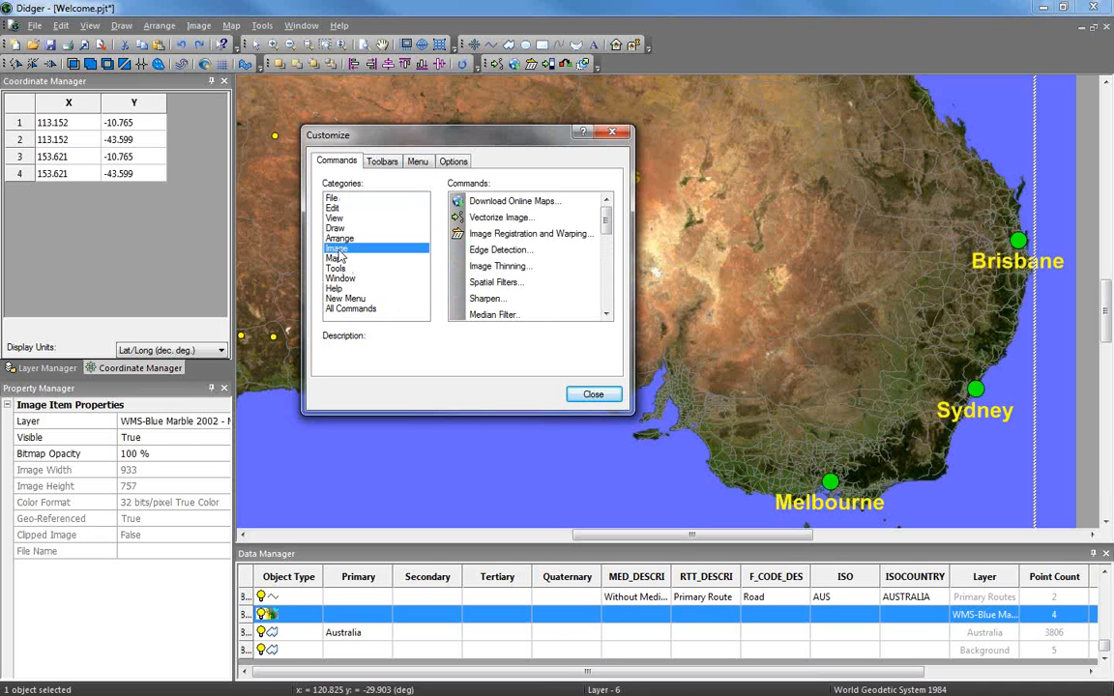
pyautogui.click(336, 228)
pyautogui.click(335, 258)
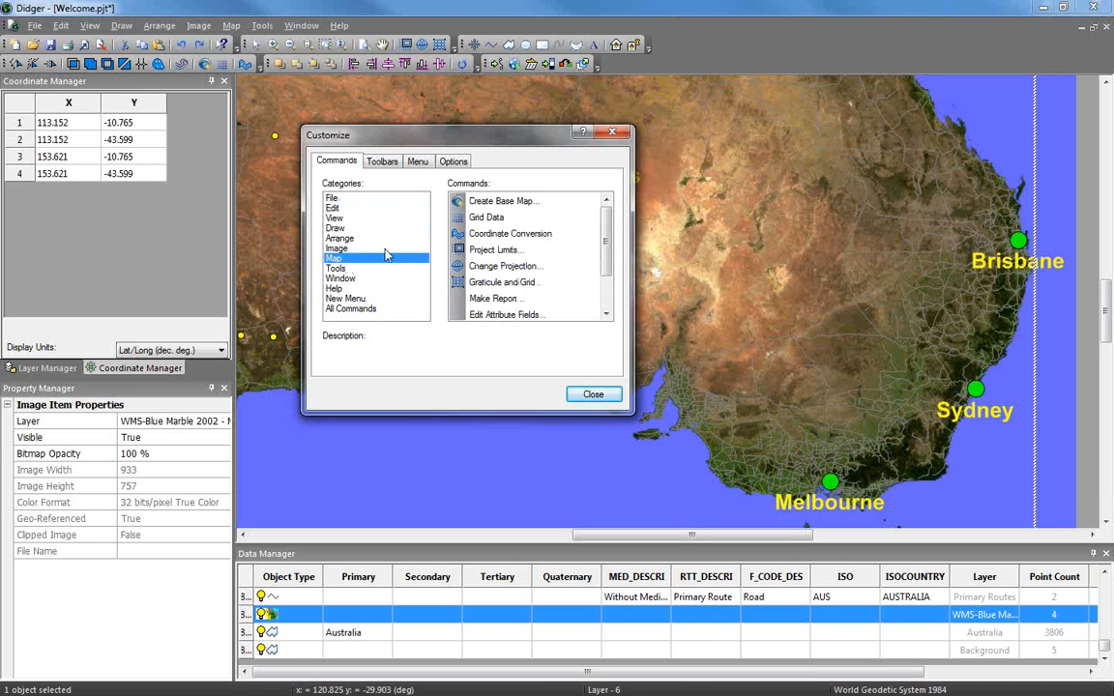
pyautogui.click(513, 250)
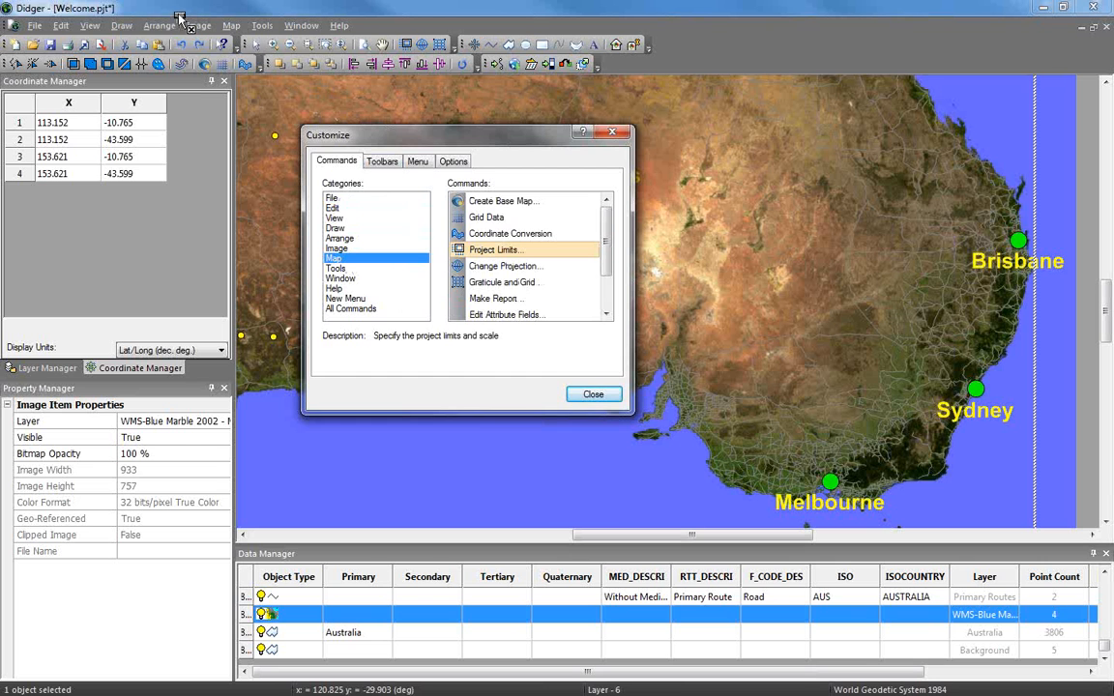
pyautogui.moveTo(109, 16); pyautogui.dragTo(113, 105)
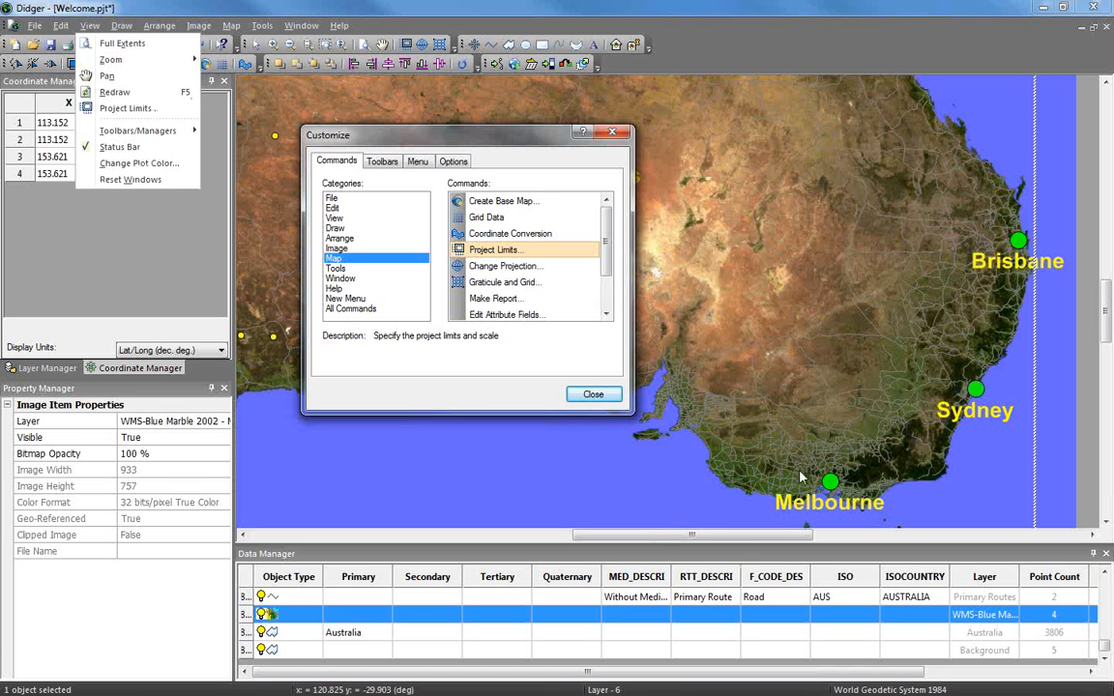
pyautogui.click(593, 395)
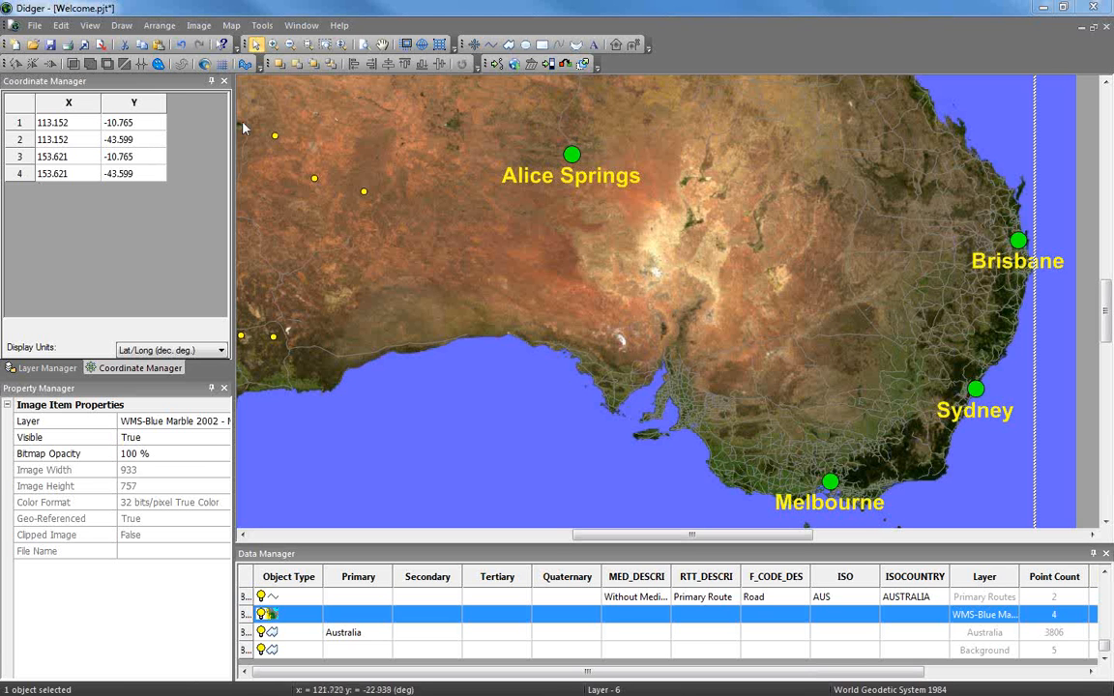
# Start a new plot without saving Welcome.pjt and switch its default projection to projected coordinates
pyautogui.click(15, 45)
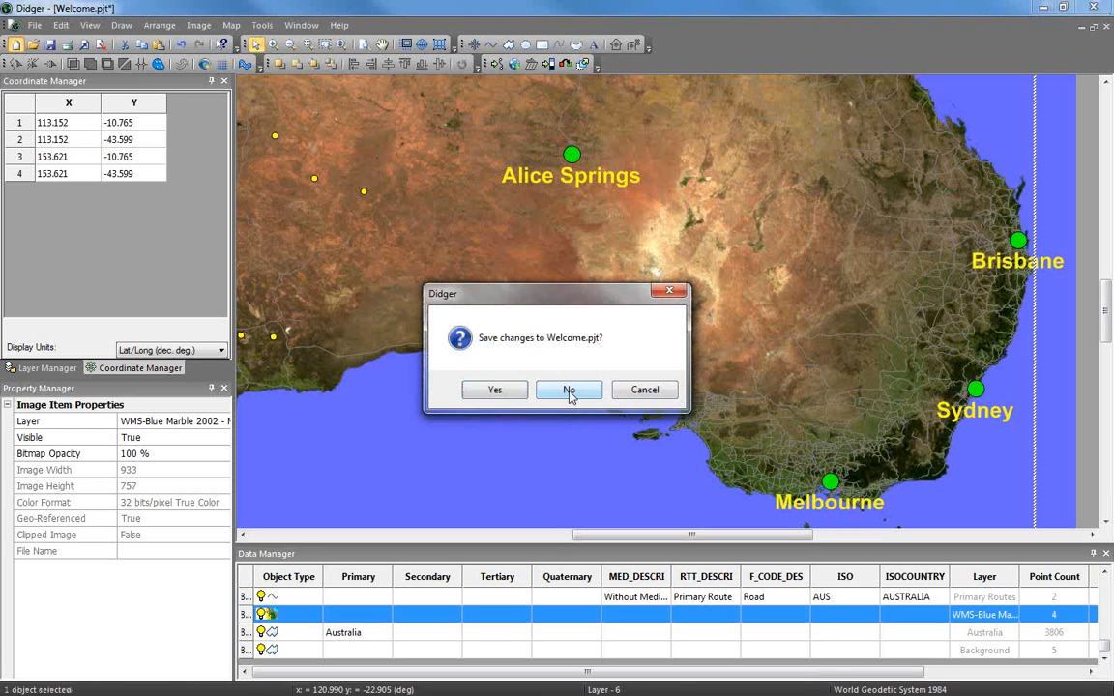
pyautogui.click(568, 388)
pyautogui.click(232, 27)
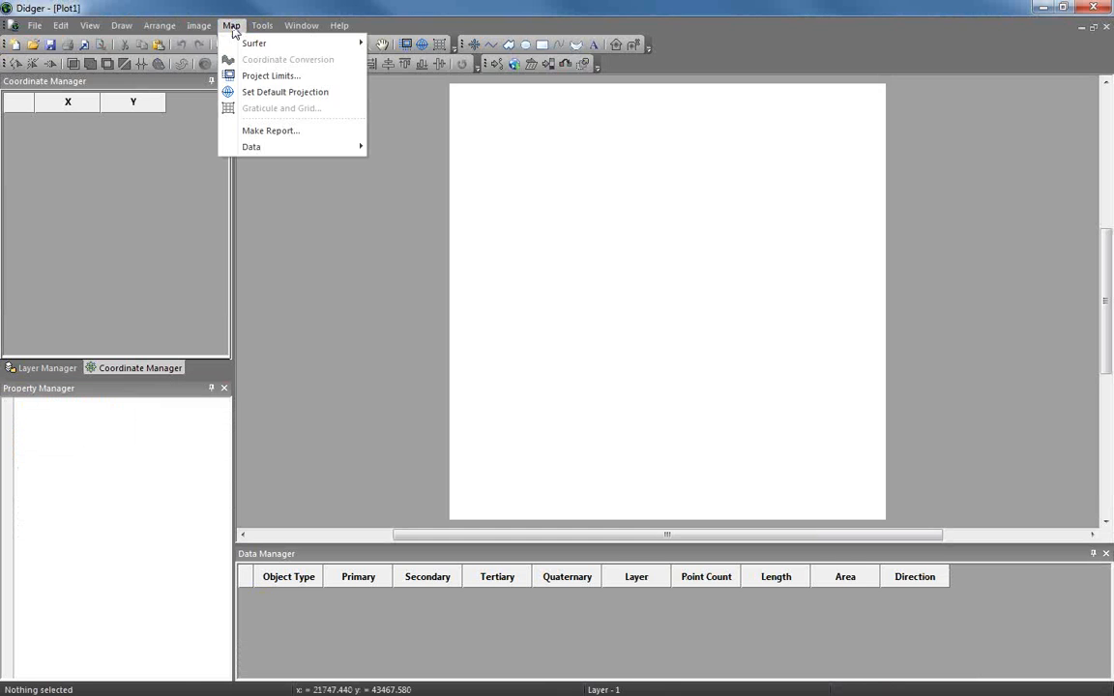
pyautogui.click(288, 97)
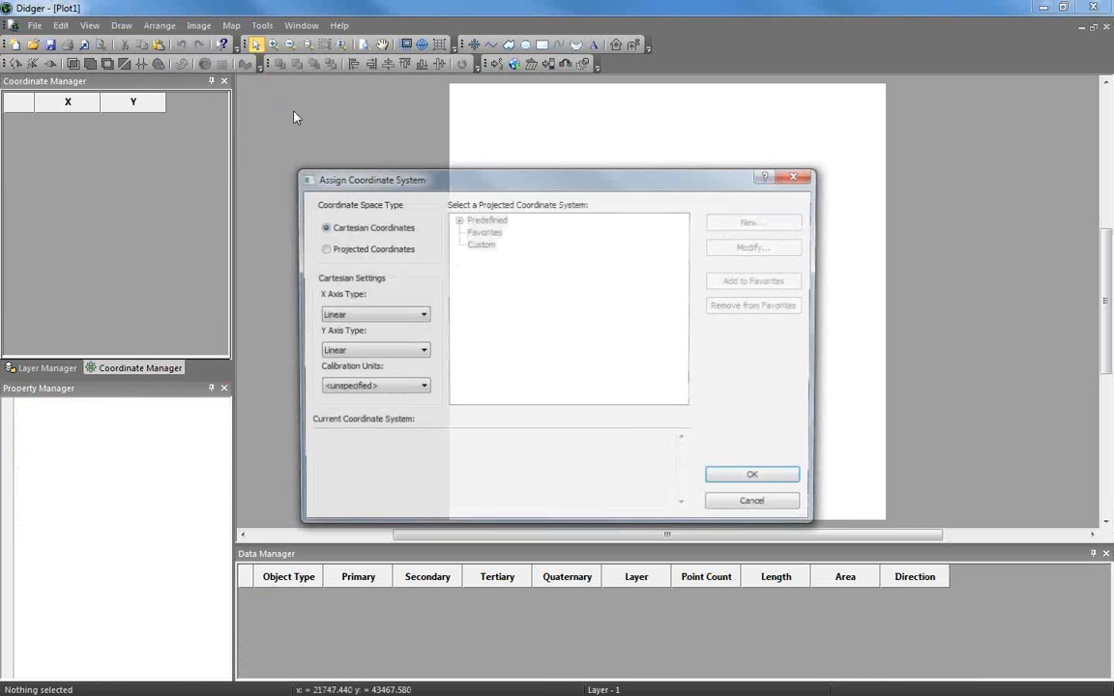
pyautogui.moveTo(540, 161); pyautogui.dragTo(523, 124)
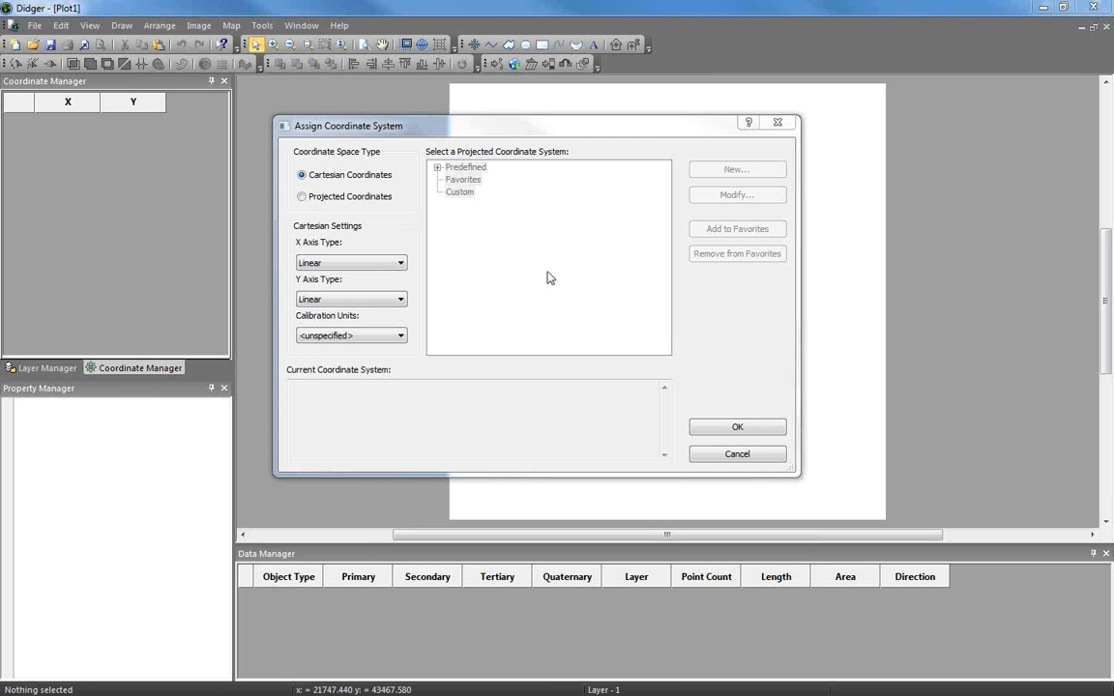
pyautogui.click(308, 197)
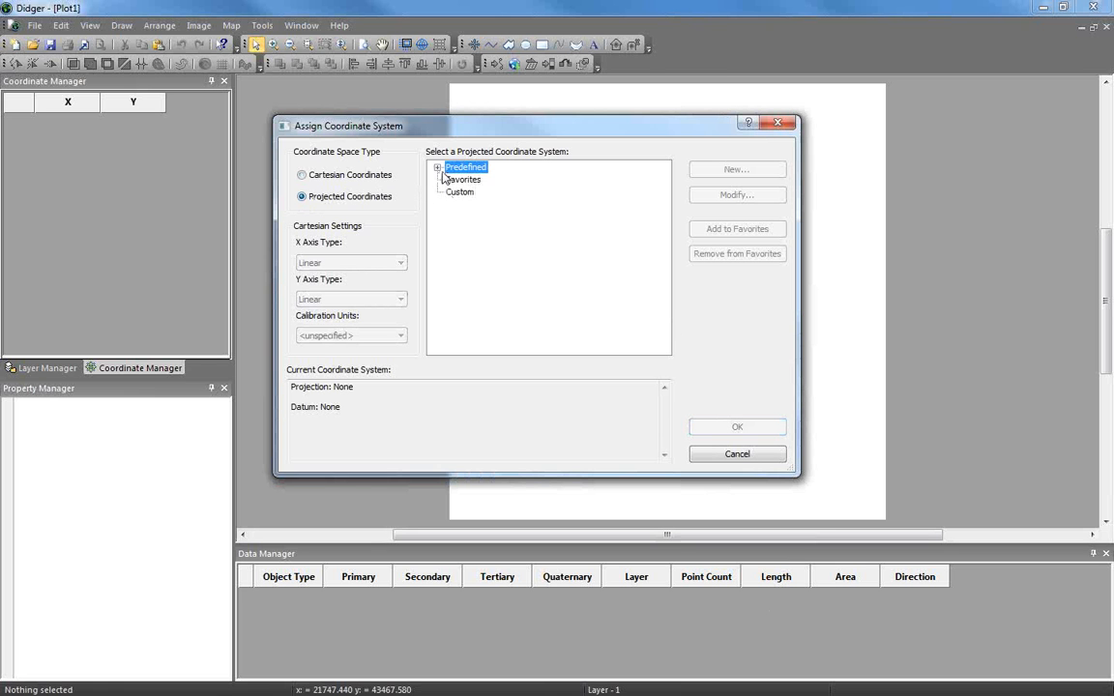
# Choose Regional/National > Australia > AGD66 / Vicgrid66 as the plot's default projection
pyautogui.click(437, 167)
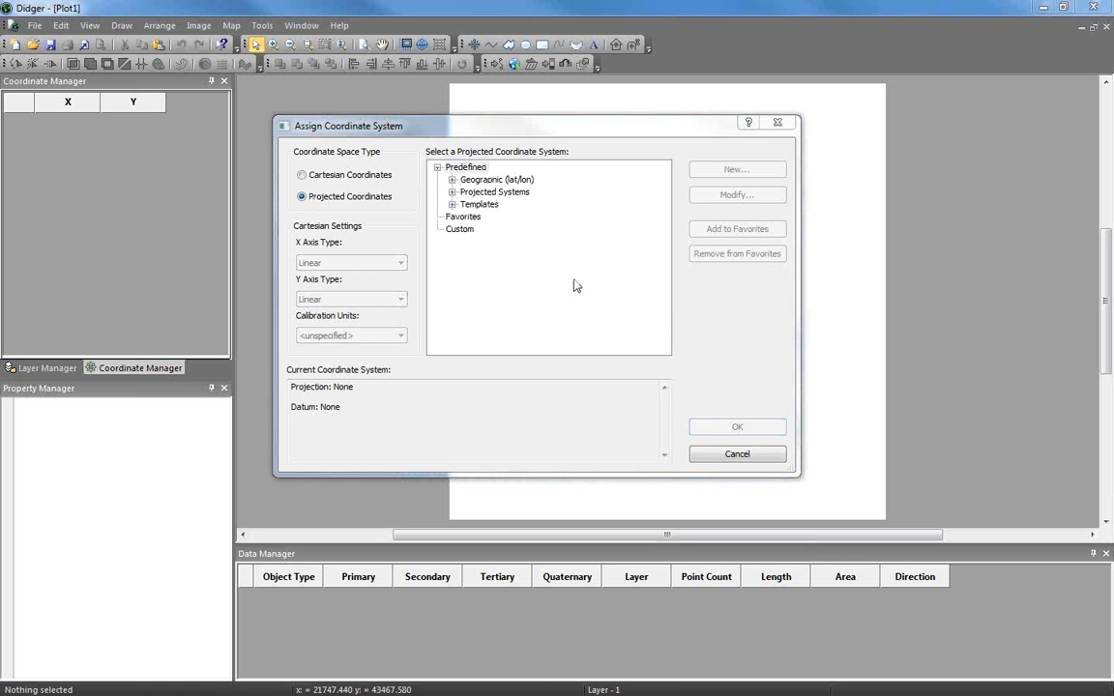
pyautogui.click(451, 180)
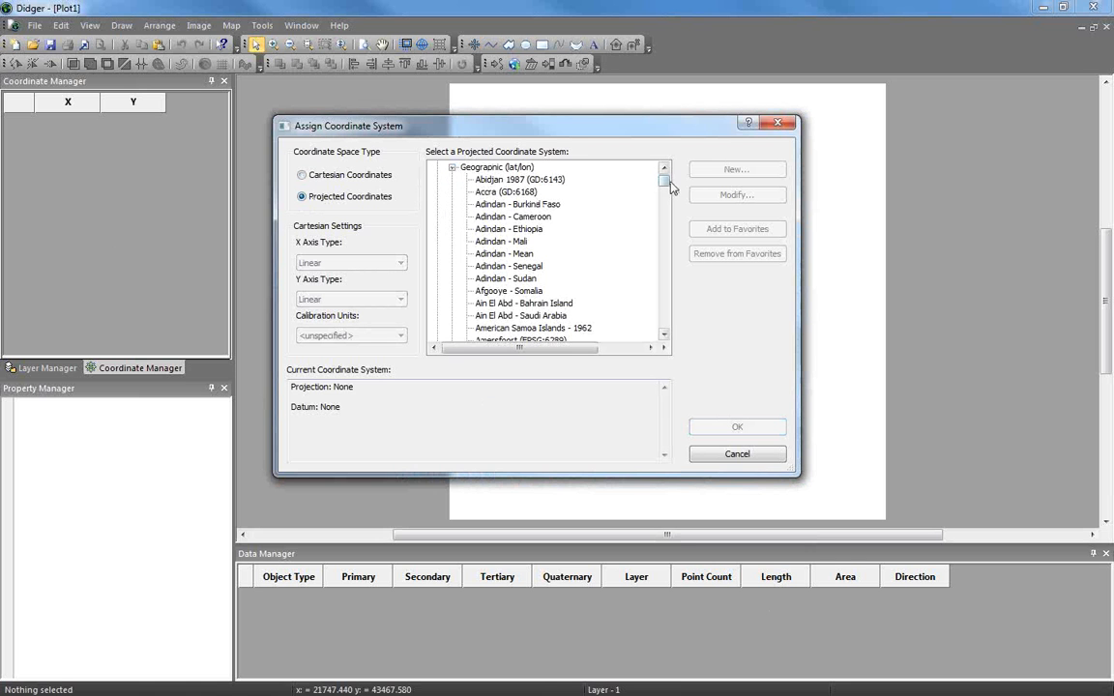
pyautogui.moveTo(665, 187)
pyautogui.mouseDown()
pyautogui.moveTo(666, 322)
pyautogui.moveTo(666, 179)
pyautogui.mouseUp()
pyautogui.click(450, 179)
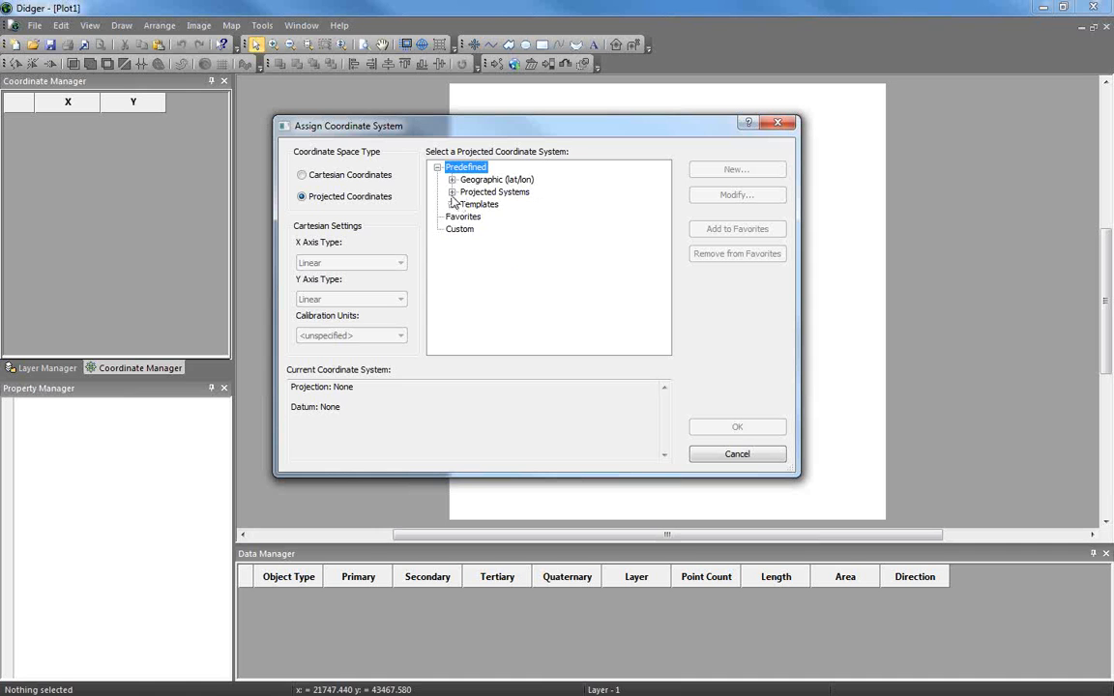
pyautogui.click(452, 191)
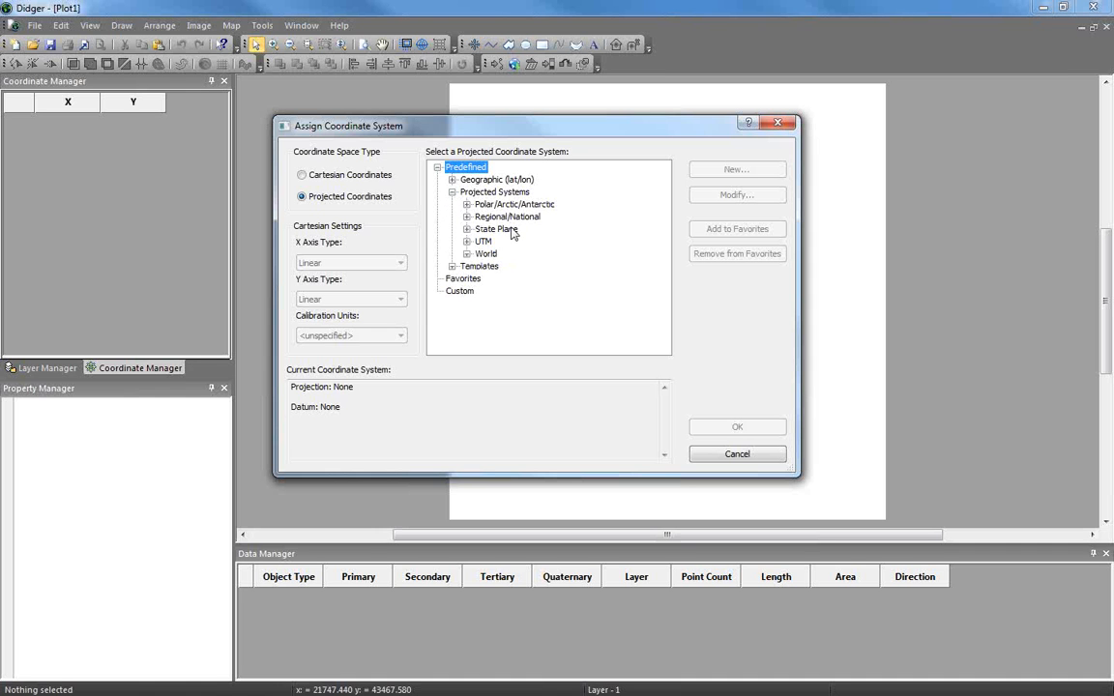
pyautogui.click(467, 217)
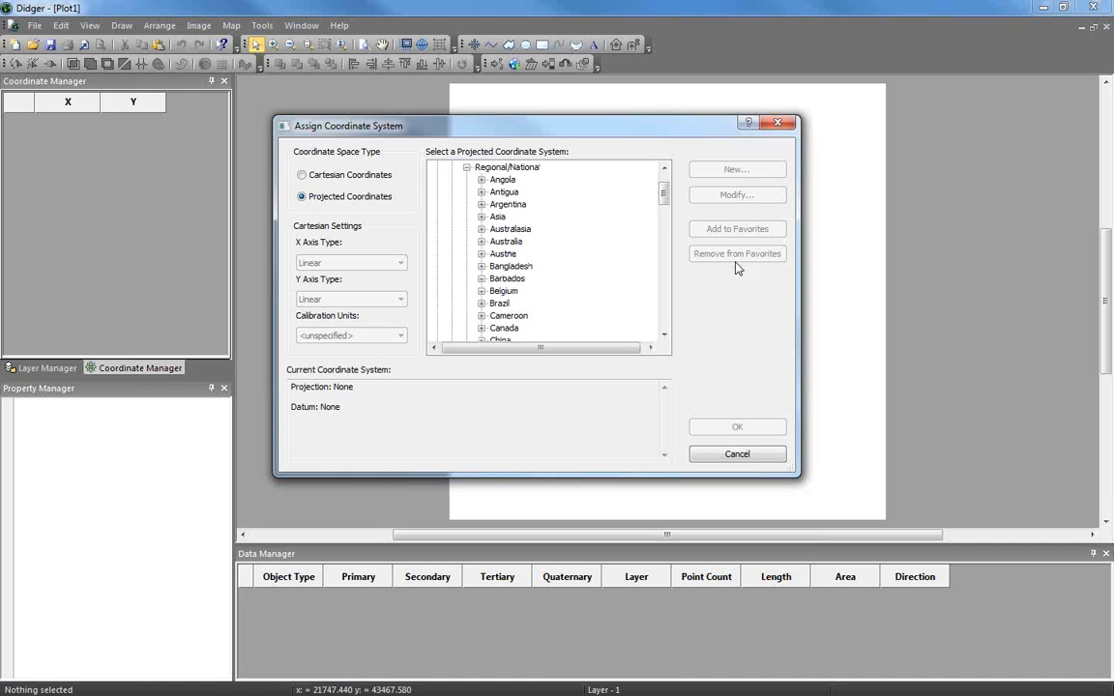
pyautogui.click(480, 241)
pyautogui.click(602, 292)
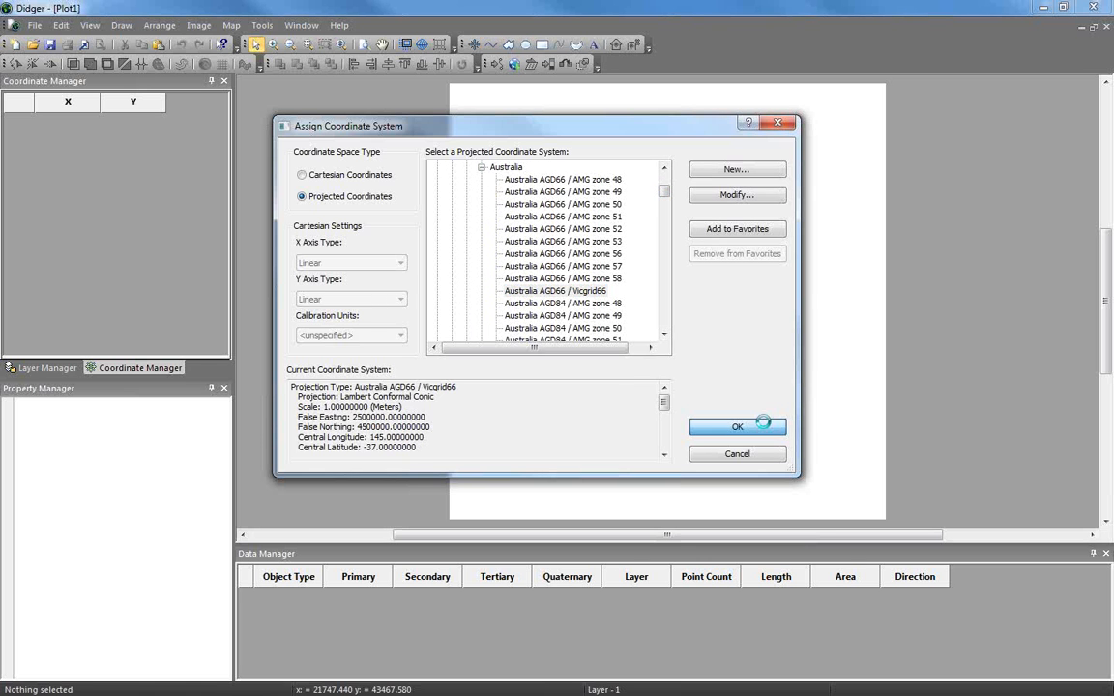
pyautogui.click(728, 427)
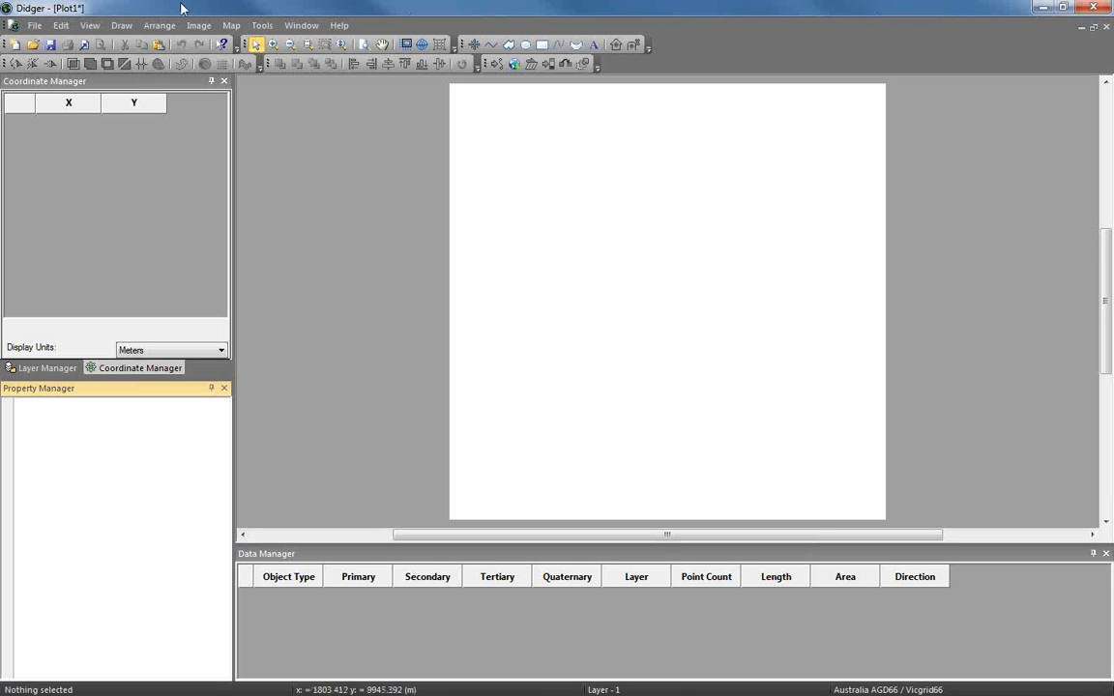
# Reopen the recent Golden.pjt project without saving the untitled plot
pyautogui.click(36, 26)
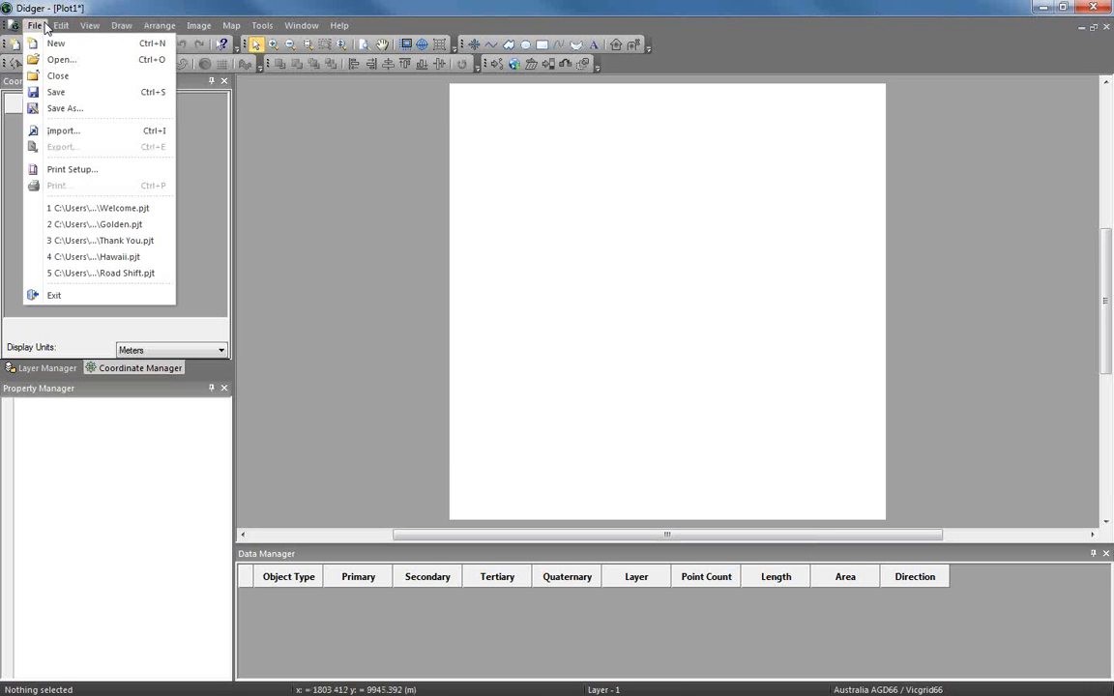
pyautogui.click(145, 224)
pyautogui.click(587, 392)
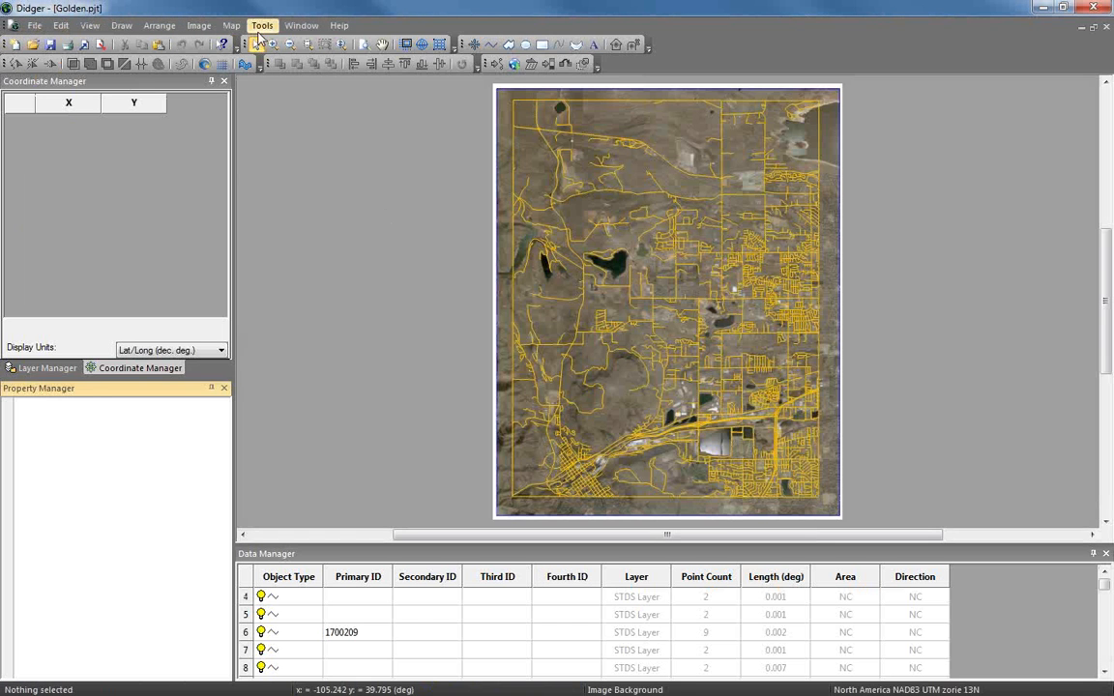
# Change the map projection, starting a custom definition from the Albers Equal Area Conic template
pyautogui.click(231, 25)
pyautogui.click(272, 92)
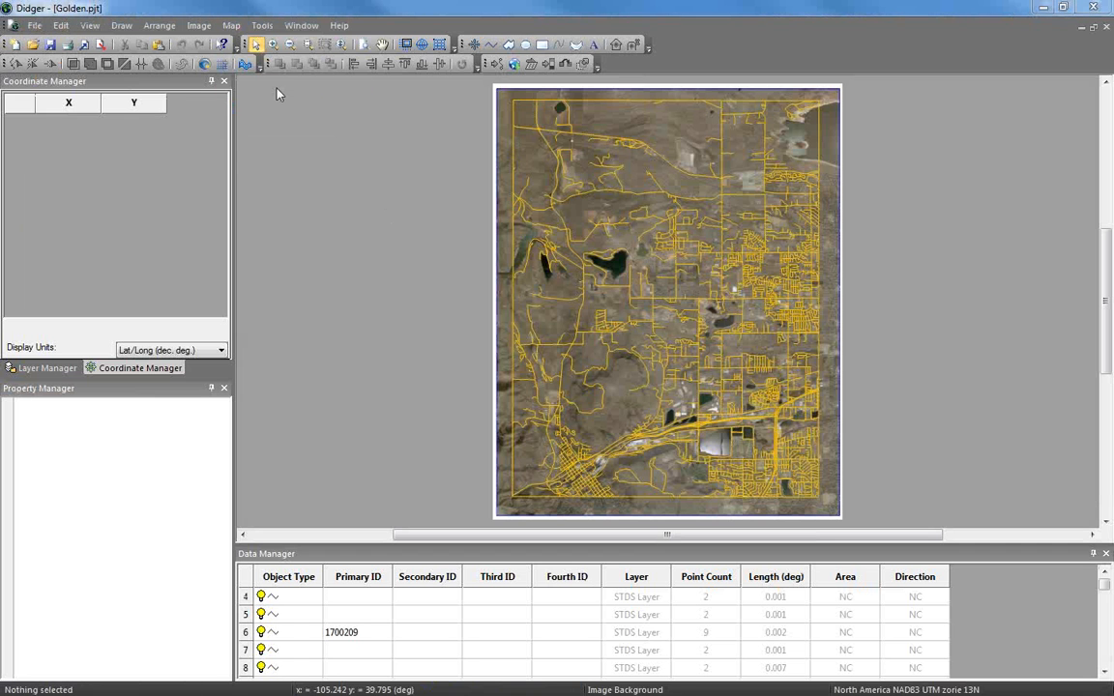
pyautogui.moveTo(474, 186); pyautogui.dragTo(450, 134)
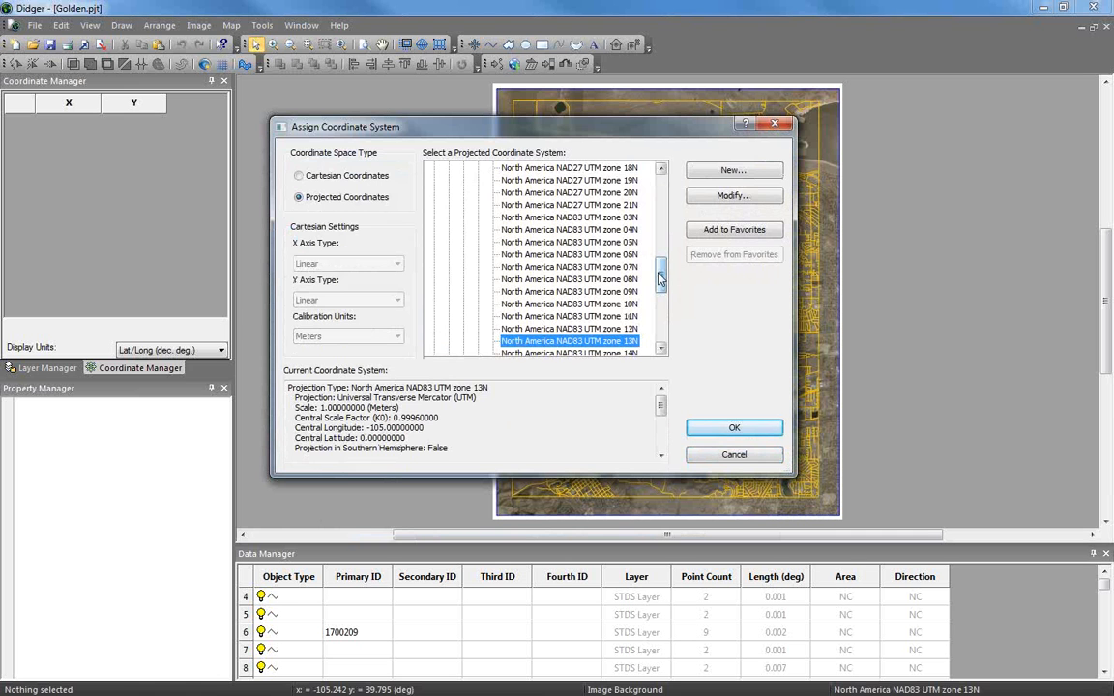
pyautogui.moveTo(659, 280); pyautogui.dragTo(660, 174)
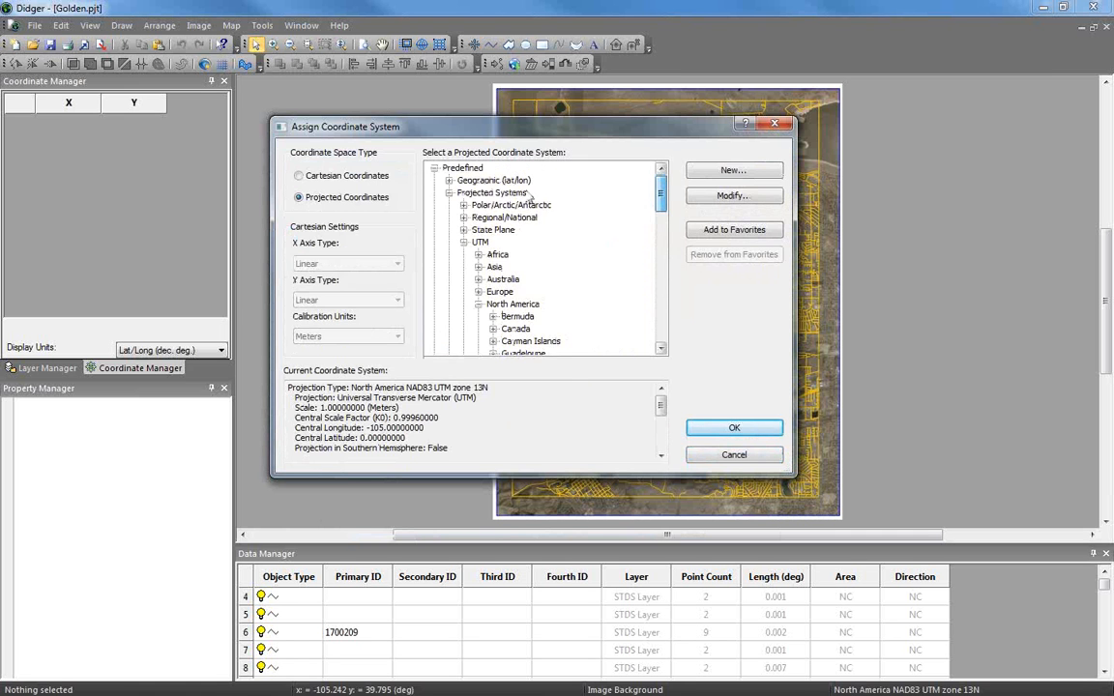
pyautogui.click(449, 192)
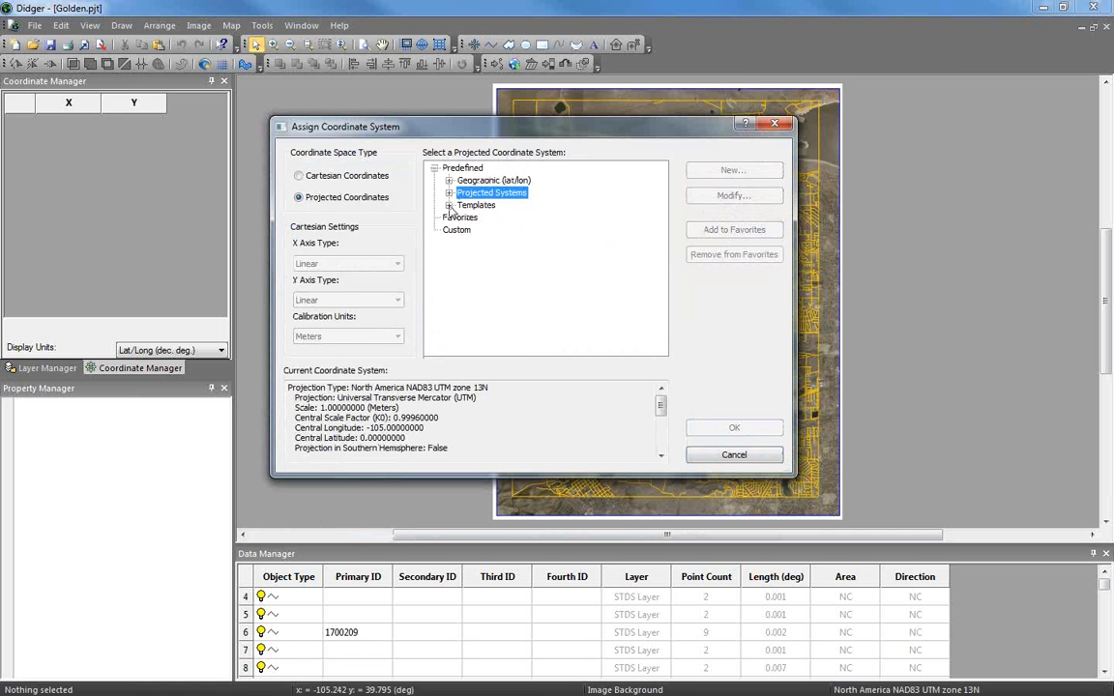
pyautogui.click(449, 205)
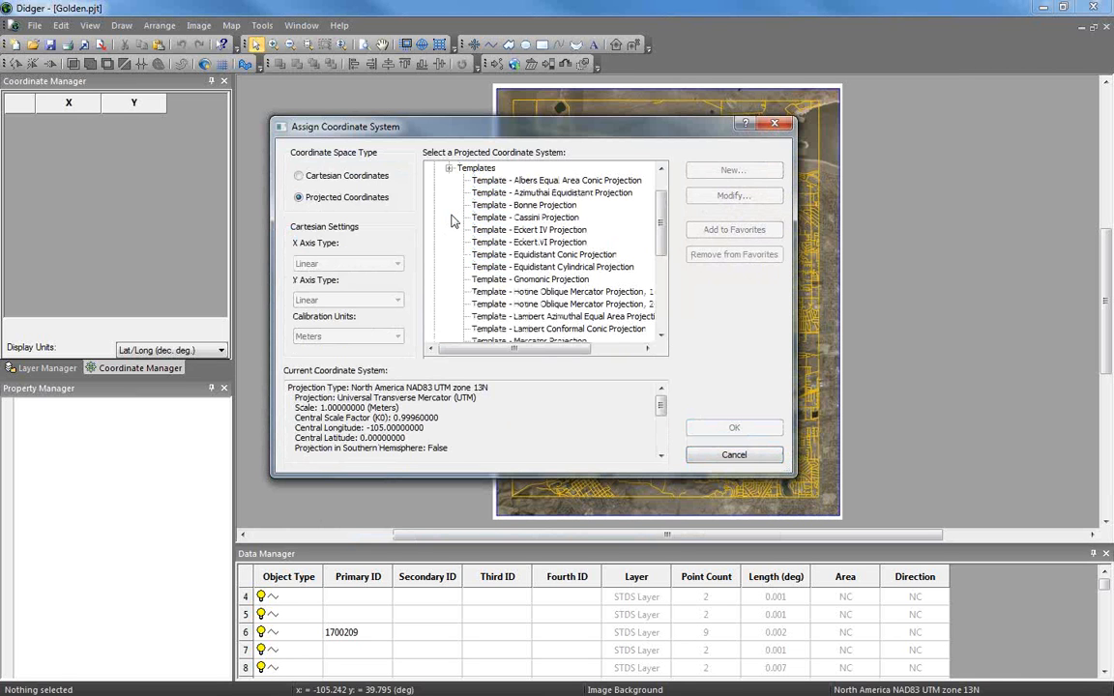
pyautogui.click(509, 180)
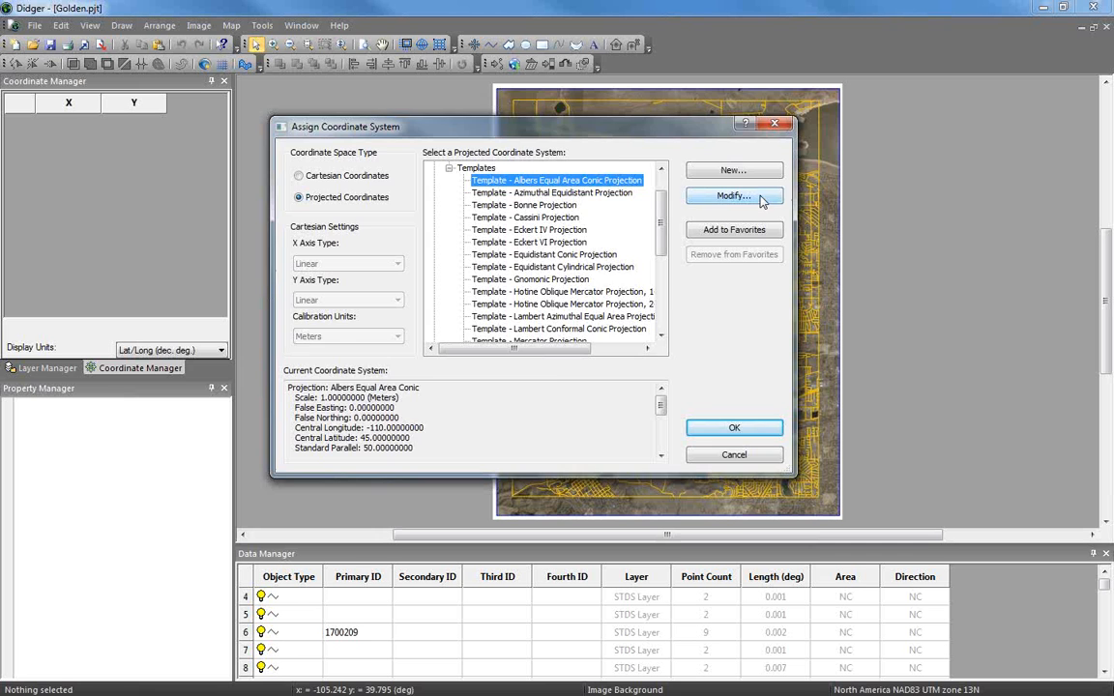
pyautogui.click(735, 197)
pyautogui.moveTo(667, 159); pyautogui.dragTo(644, 115)
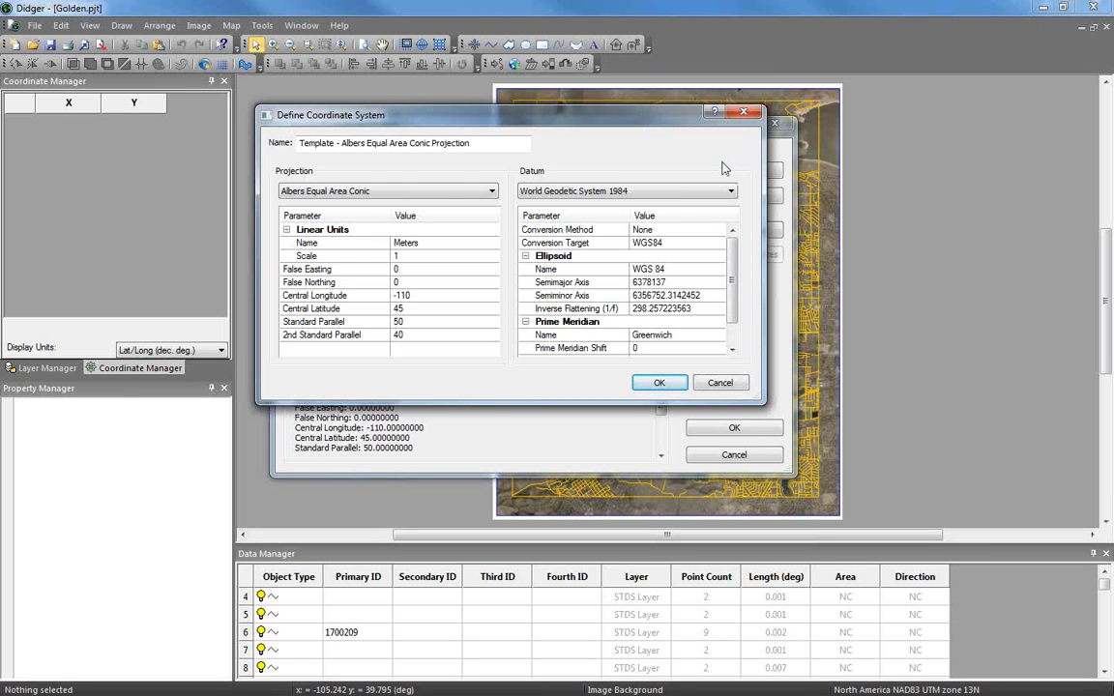
# Set the datum to Popular Visualisation CRS (Google Sphere) and linear units to US Survey Feet
pyautogui.click(733, 192)
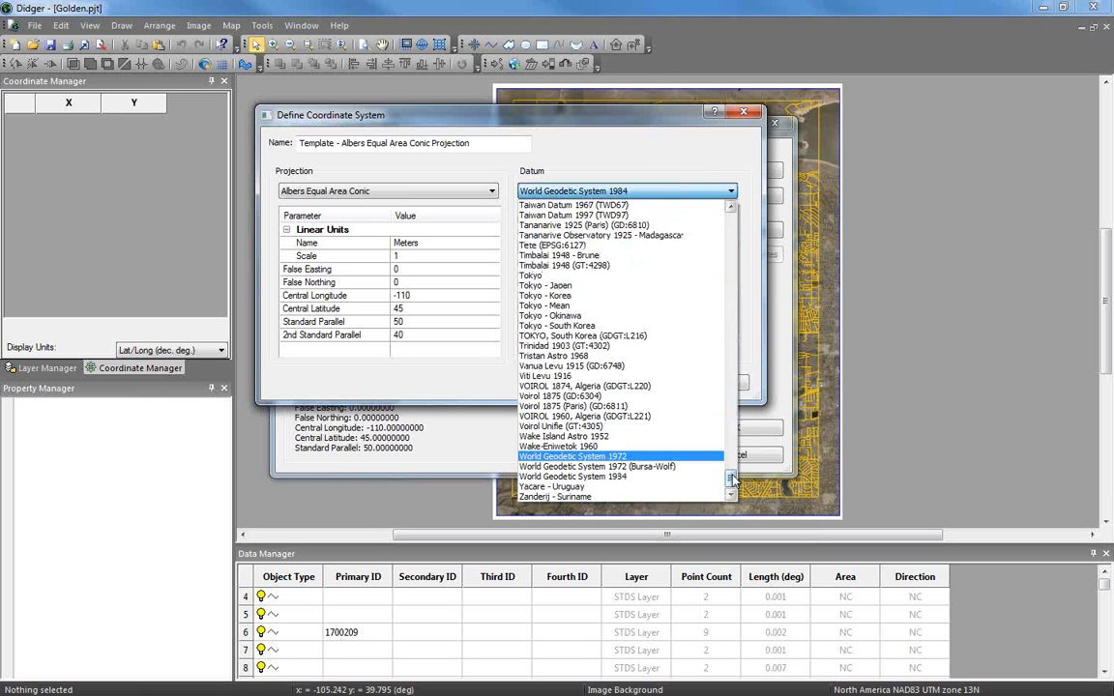
pyautogui.scroll(5, 732, 466)
pyautogui.moveTo(732, 466); pyautogui.dragTo(733, 424)
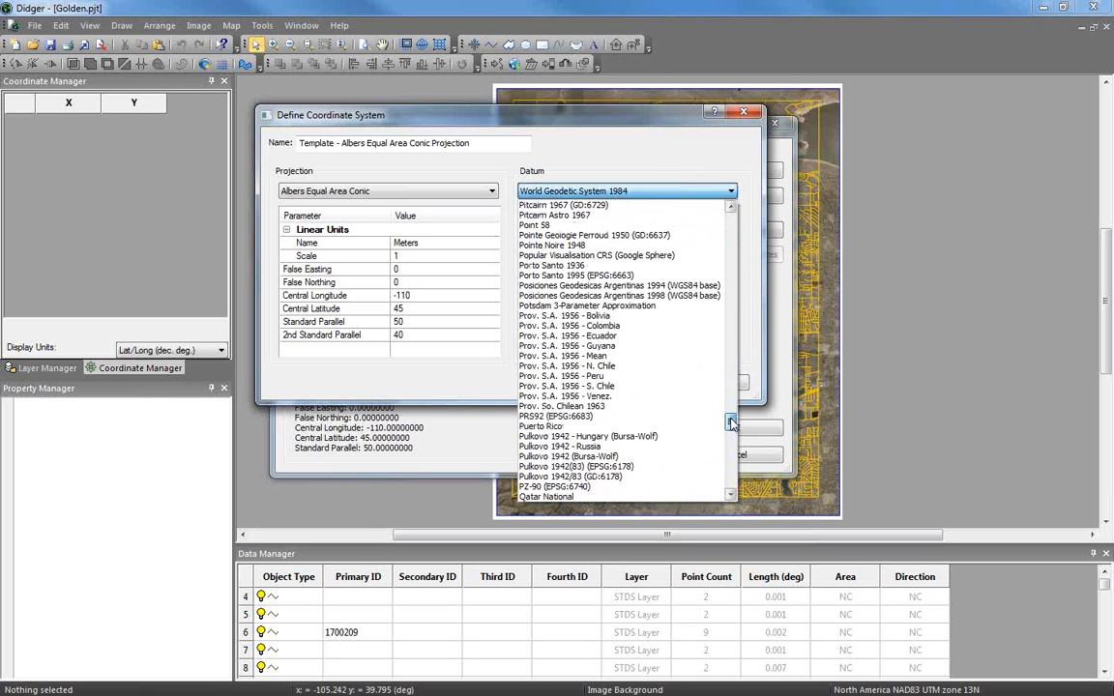
pyautogui.click(665, 257)
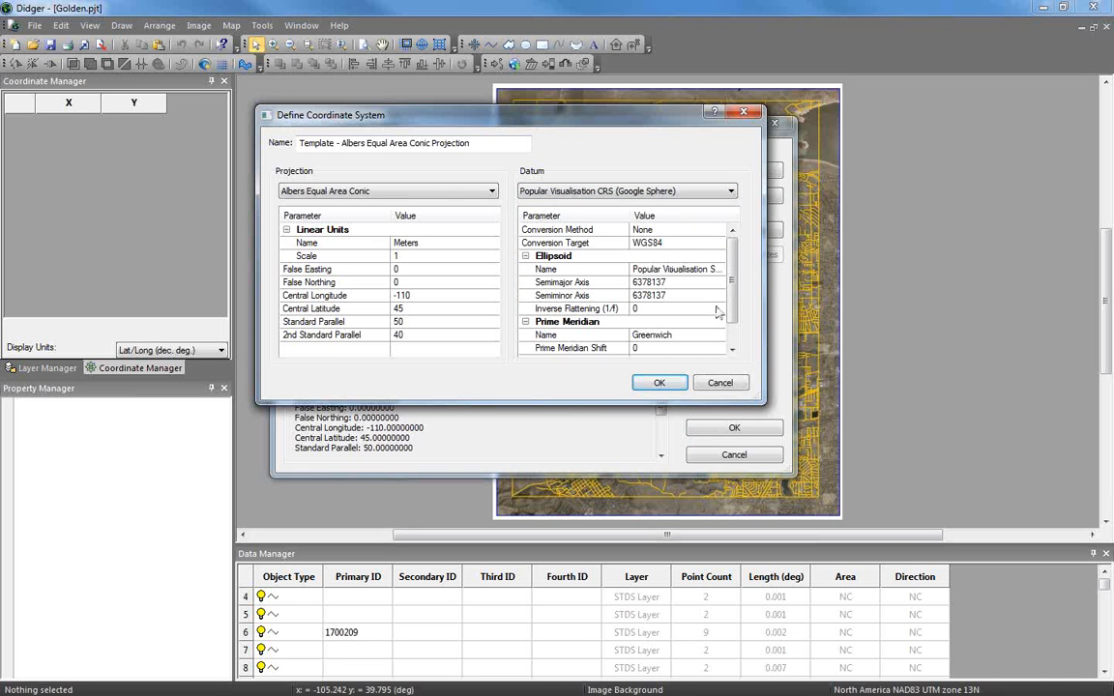
pyautogui.click(472, 244)
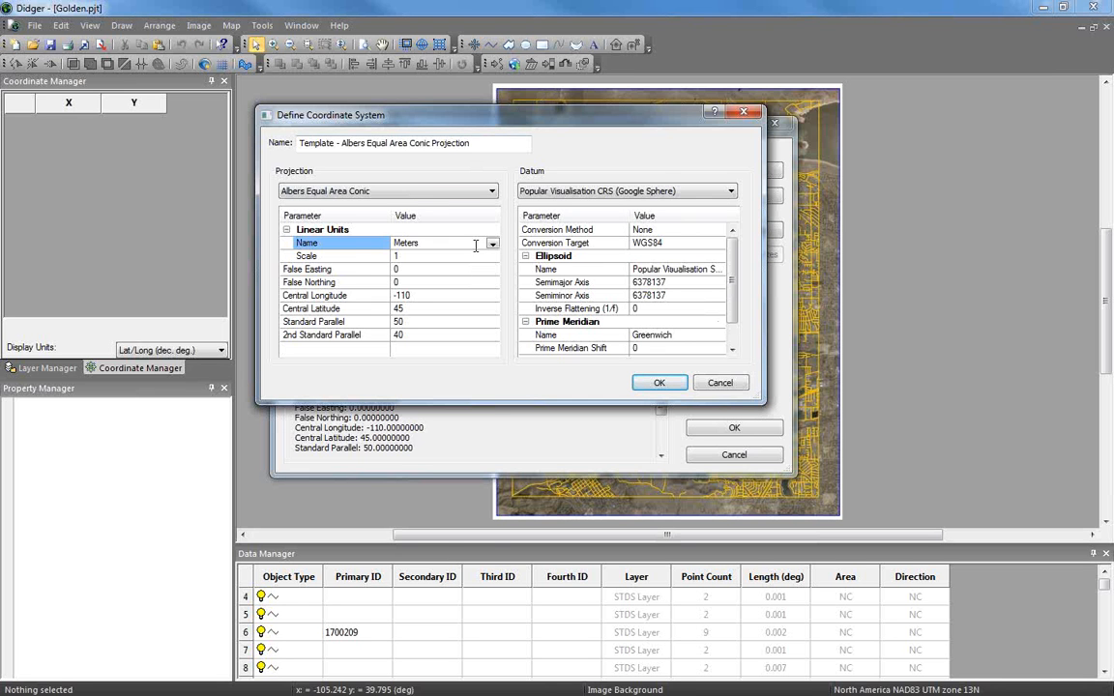
pyautogui.click(492, 244)
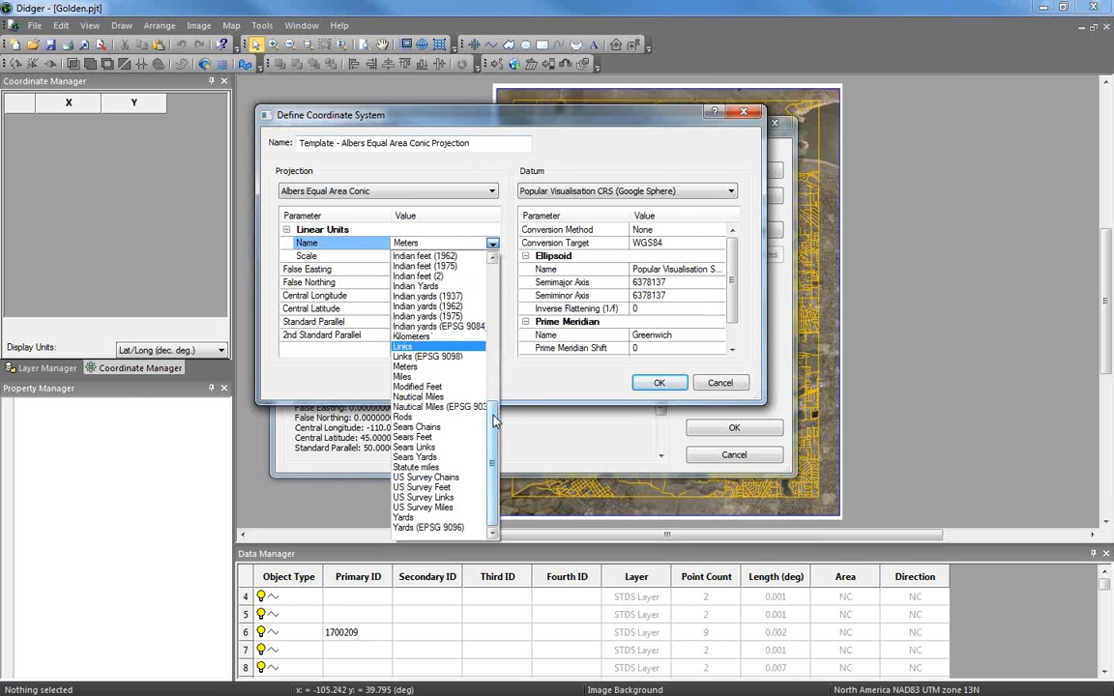
pyautogui.click(460, 490)
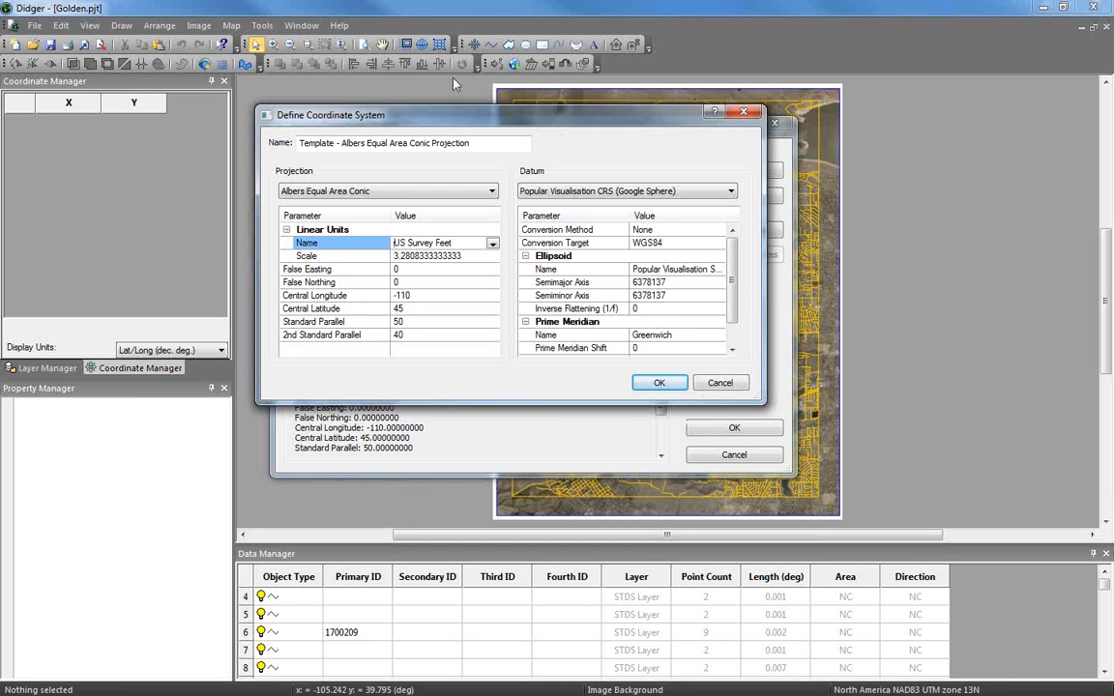
pyautogui.moveTo(471, 143); pyautogui.dragTo(259, 145)
# Name the custom system Drews_Custom_System, save it, and assign it to the Golden map
pyautogui.press('BackSpace')
pyautogui.write('Drews_')
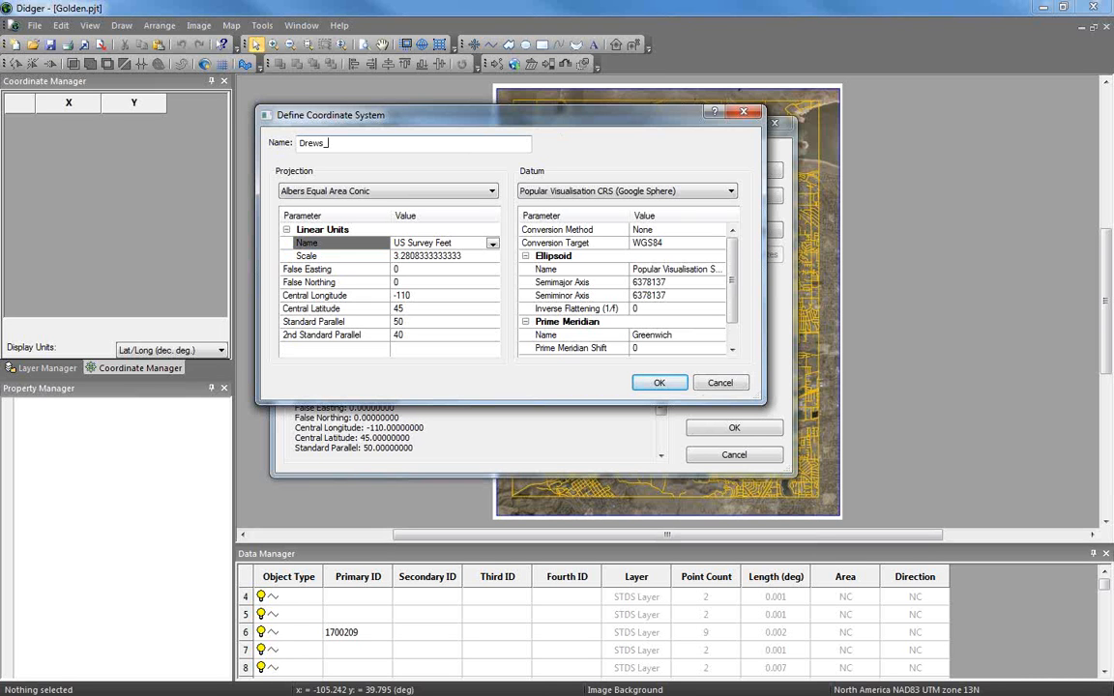
pyautogui.write('Cusatom')
pyautogui.press('BackSpace')
pyautogui.press('BackSpace')
pyautogui.press('BackSpace')
pyautogui.press('BackSpace')
pyautogui.write('tom_System')
pyautogui.click(663, 387)
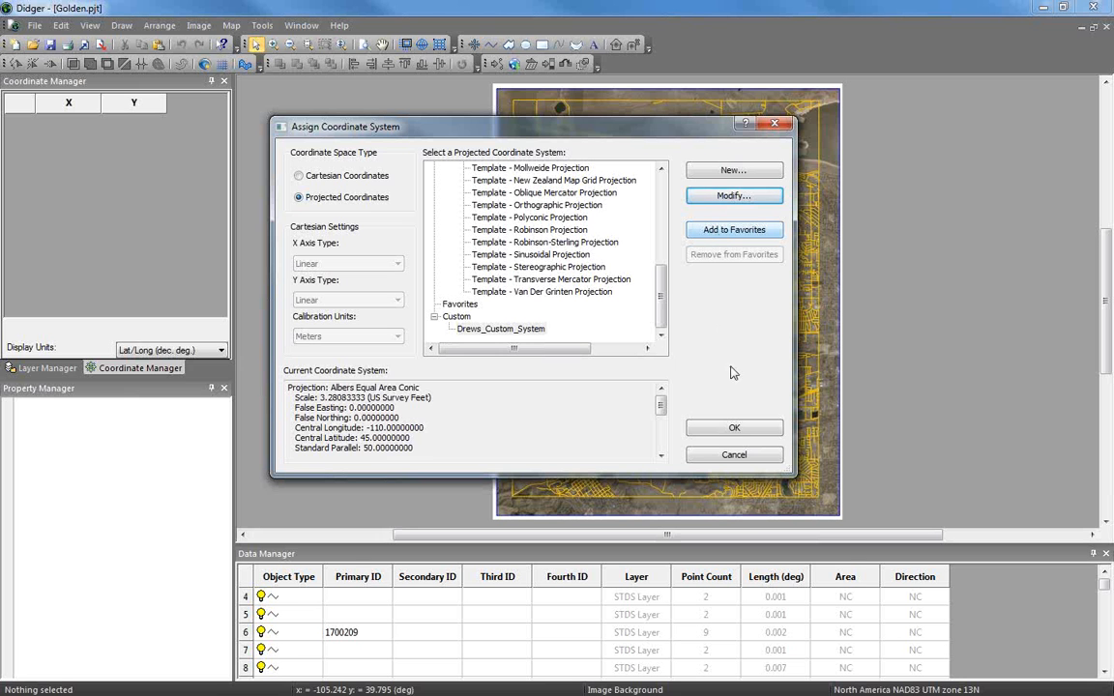
pyautogui.click(734, 428)
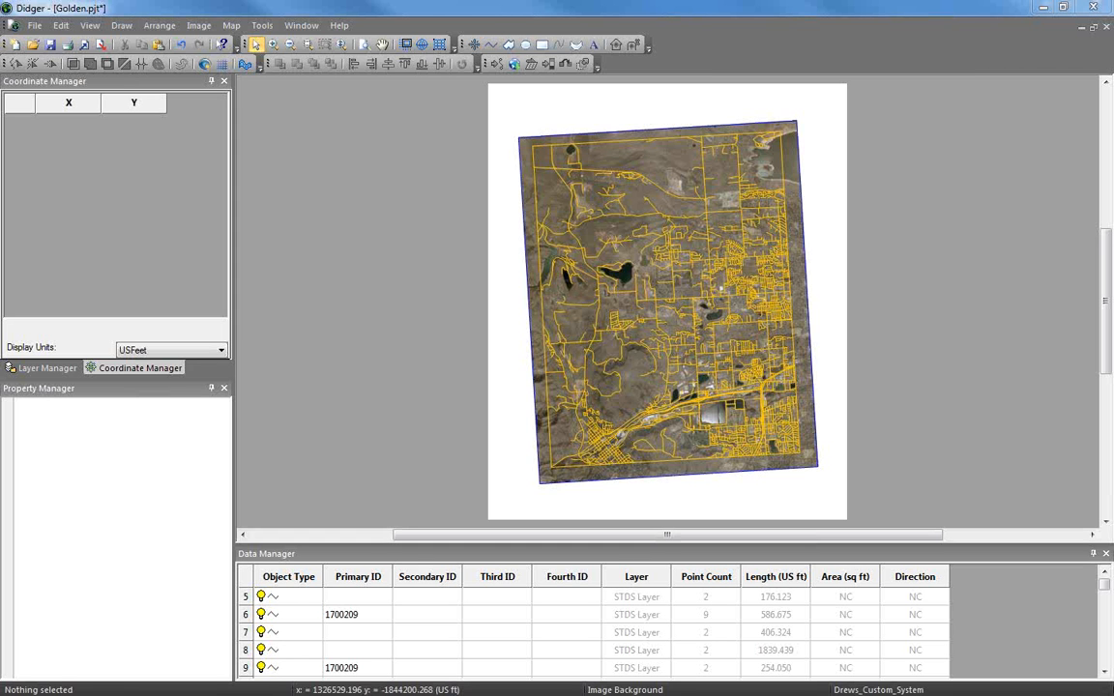
# After reviewing the reprojected Golden map in US feet, start a new blank document
pyautogui.click(14, 44)
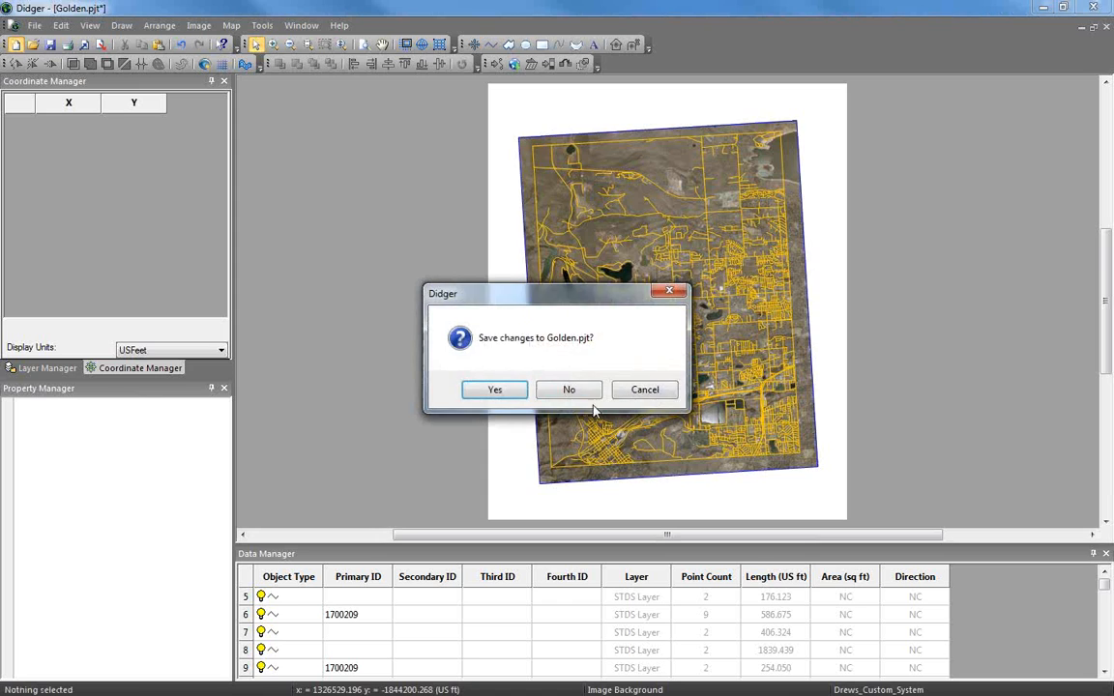
# Close Golden.pjt without saving and open Image > Download Online Maps for the new Plot1
pyautogui.click(573, 390)
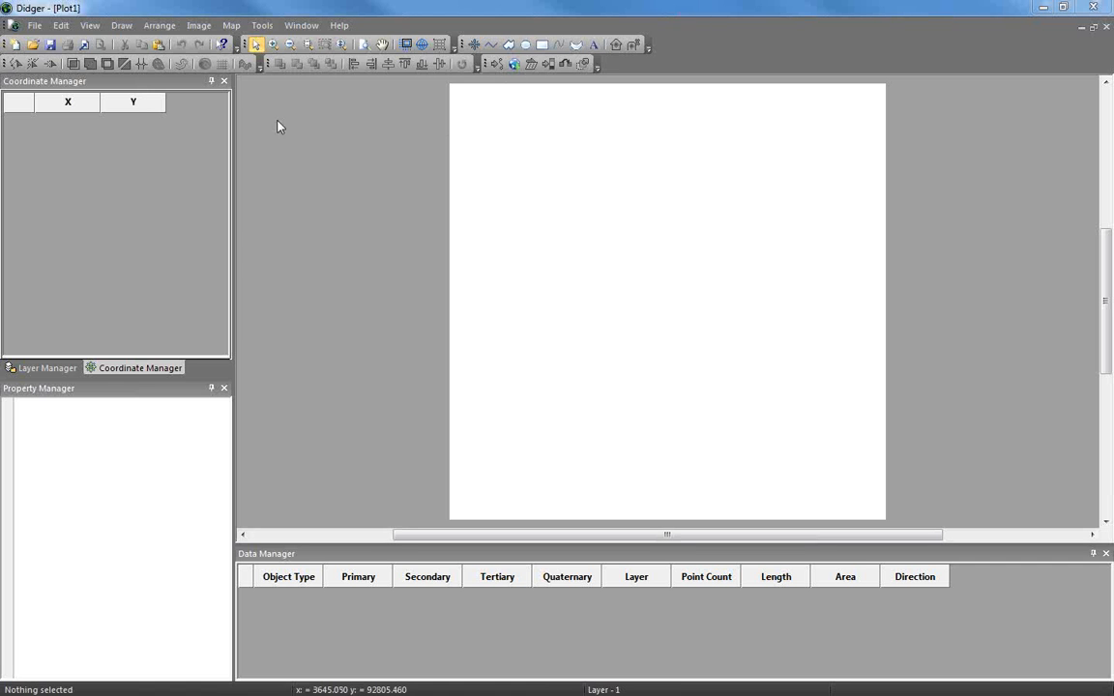
pyautogui.click(231, 25)
pyautogui.moveTo(200, 29)
pyautogui.click(232, 42)
pyautogui.moveTo(535, 91); pyautogui.dragTo(463, 100)
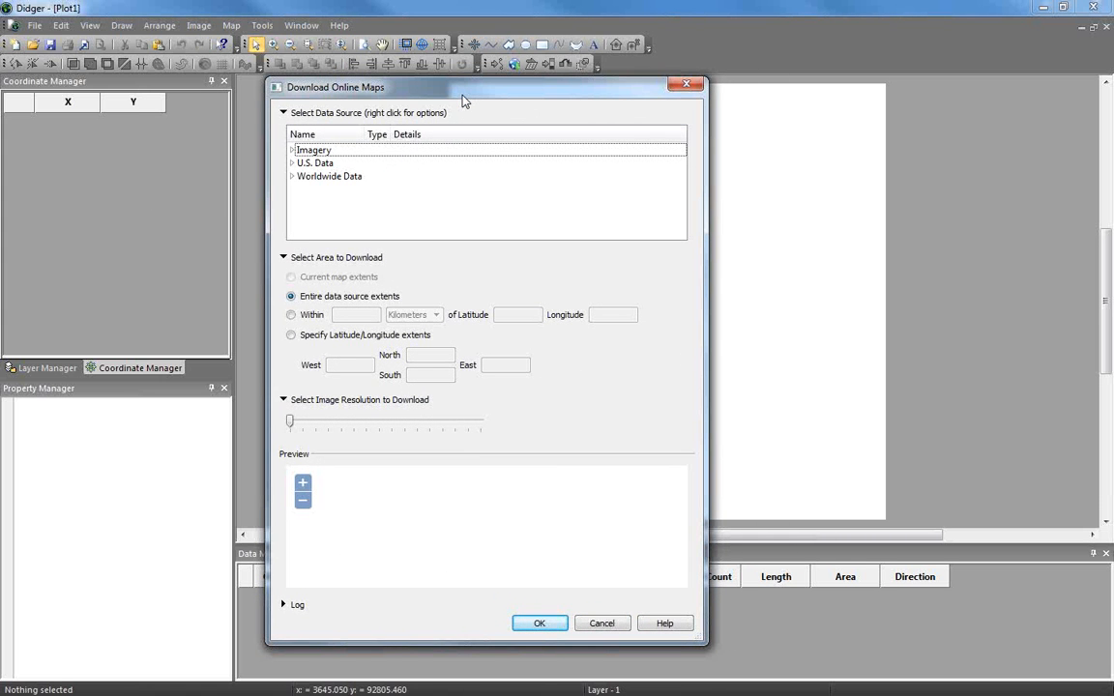
# Add a Worldwide Data WMS source named GEBCO with the pasted GEBCO service address
pyautogui.rightClick(334, 178)
pyautogui.click(379, 168)
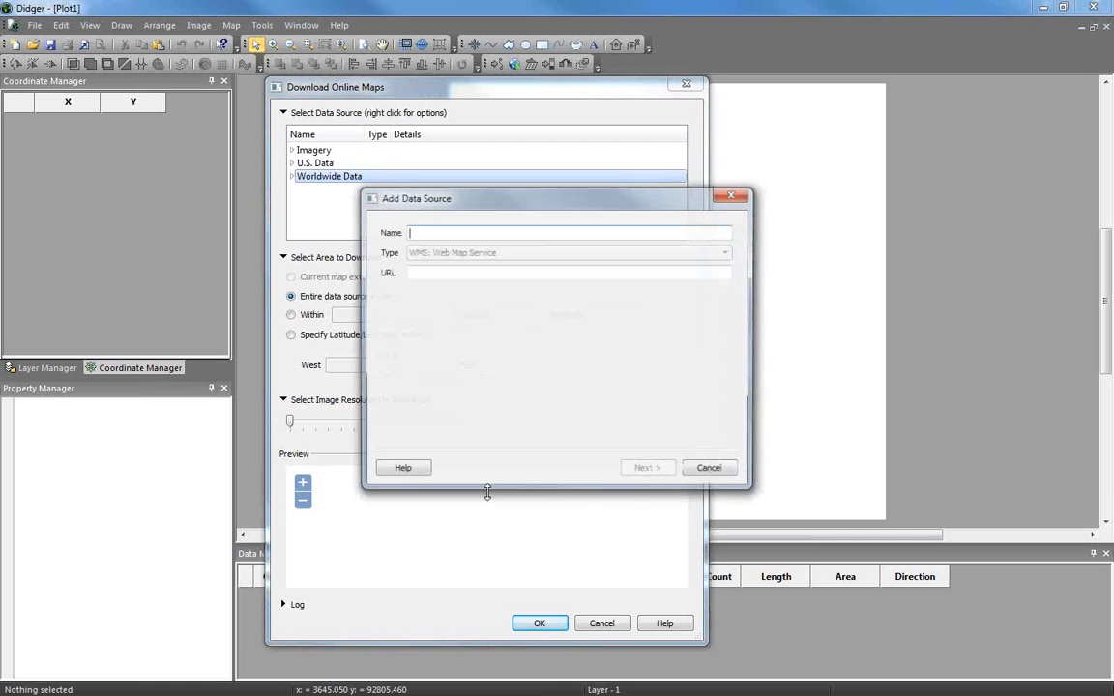
pyautogui.moveTo(480, 200); pyautogui.dragTo(406, 195)
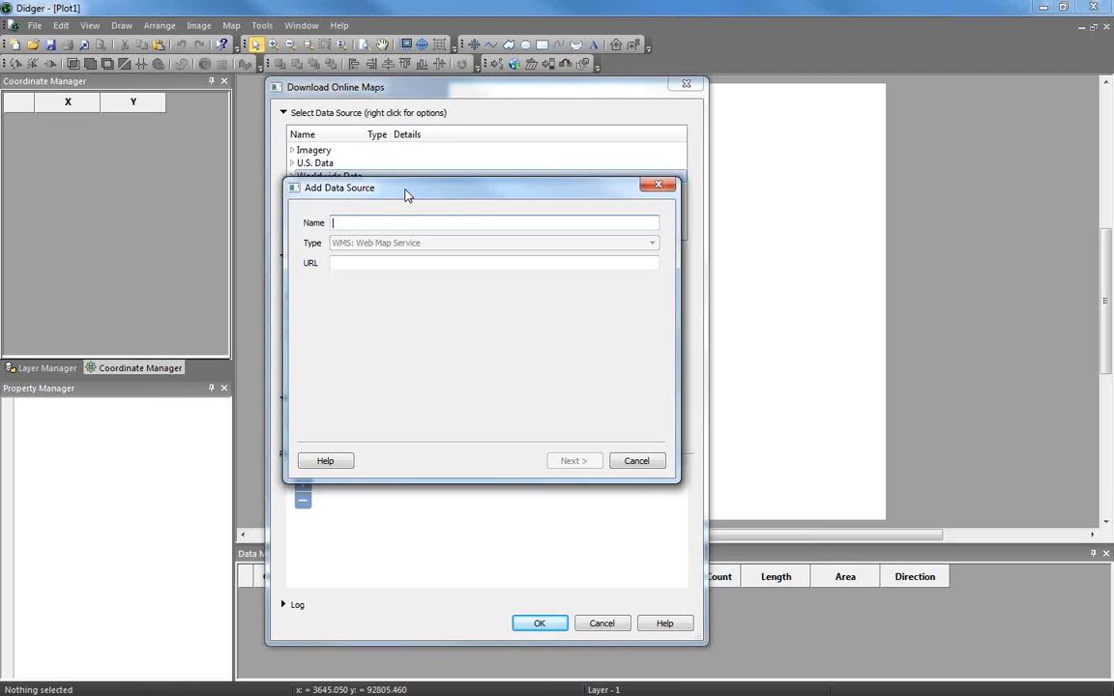
pyautogui.write('GEBCO')
pyautogui.click(364, 264)
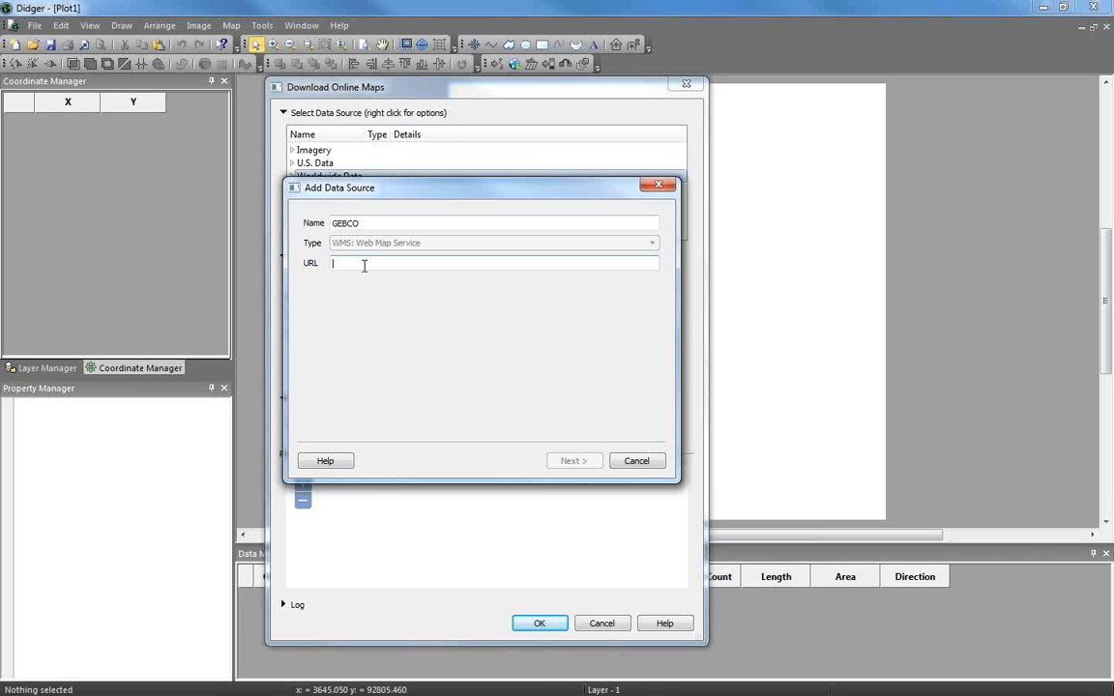
pyautogui.rightClick(364, 265)
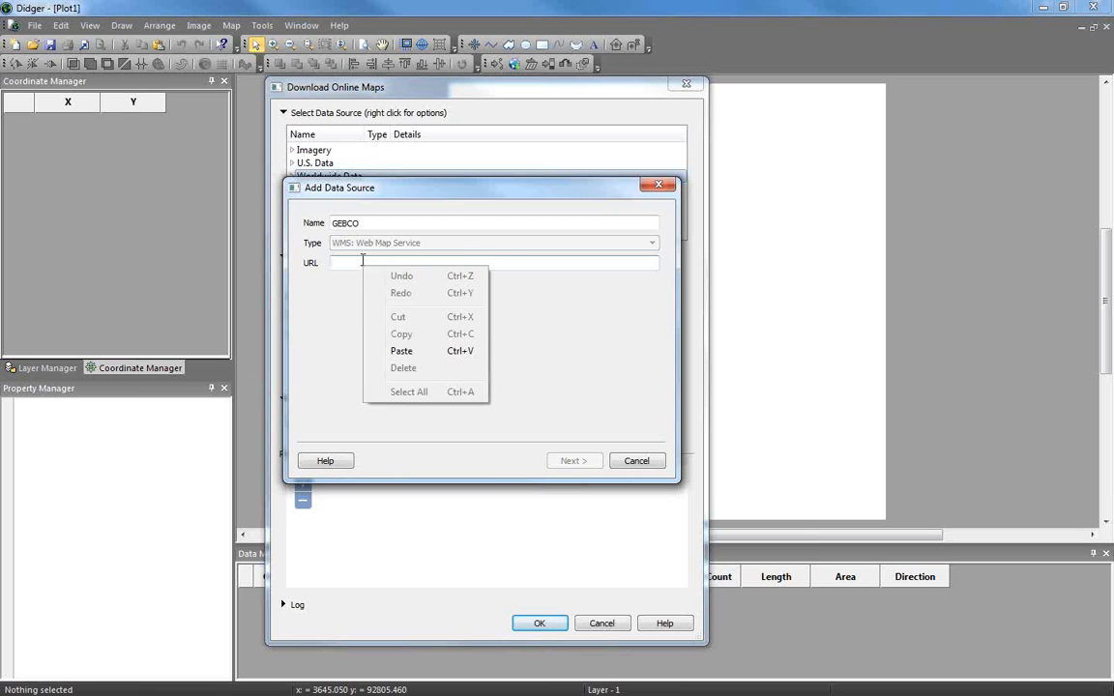
pyautogui.click(406, 351)
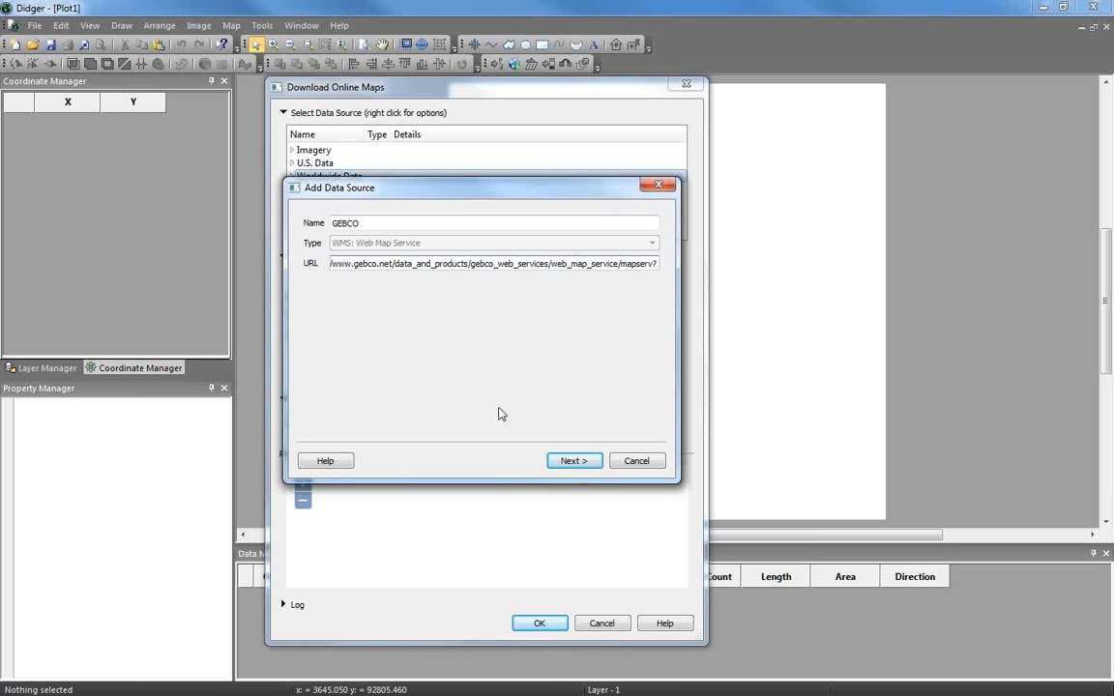
pyautogui.click(573, 462)
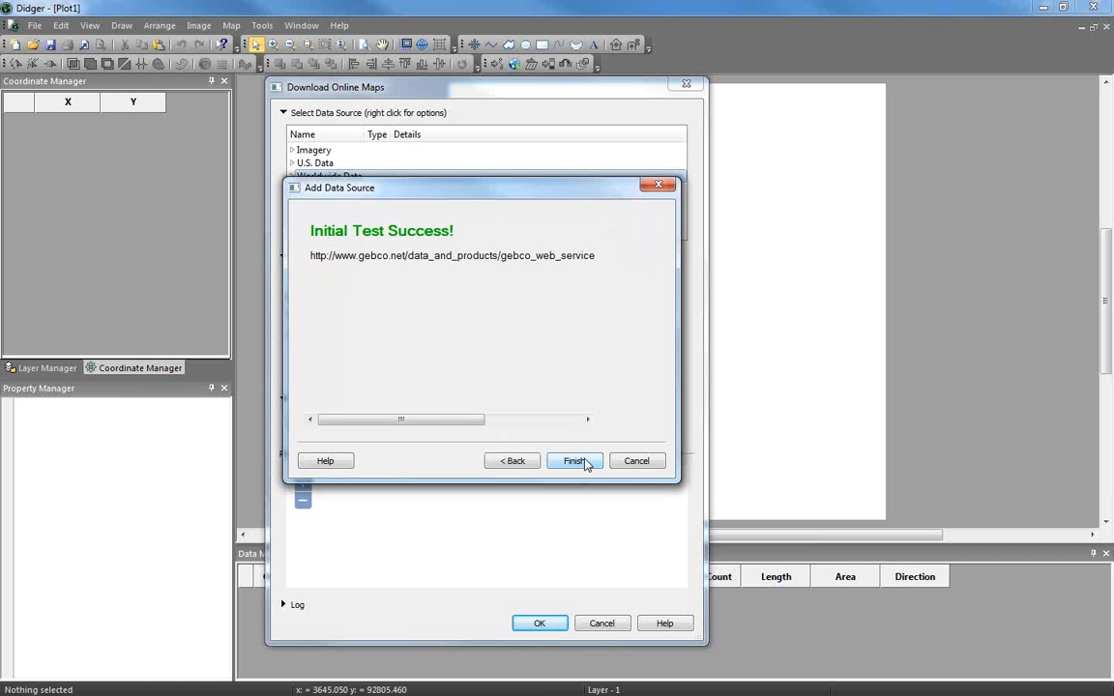
pyautogui.click(574, 461)
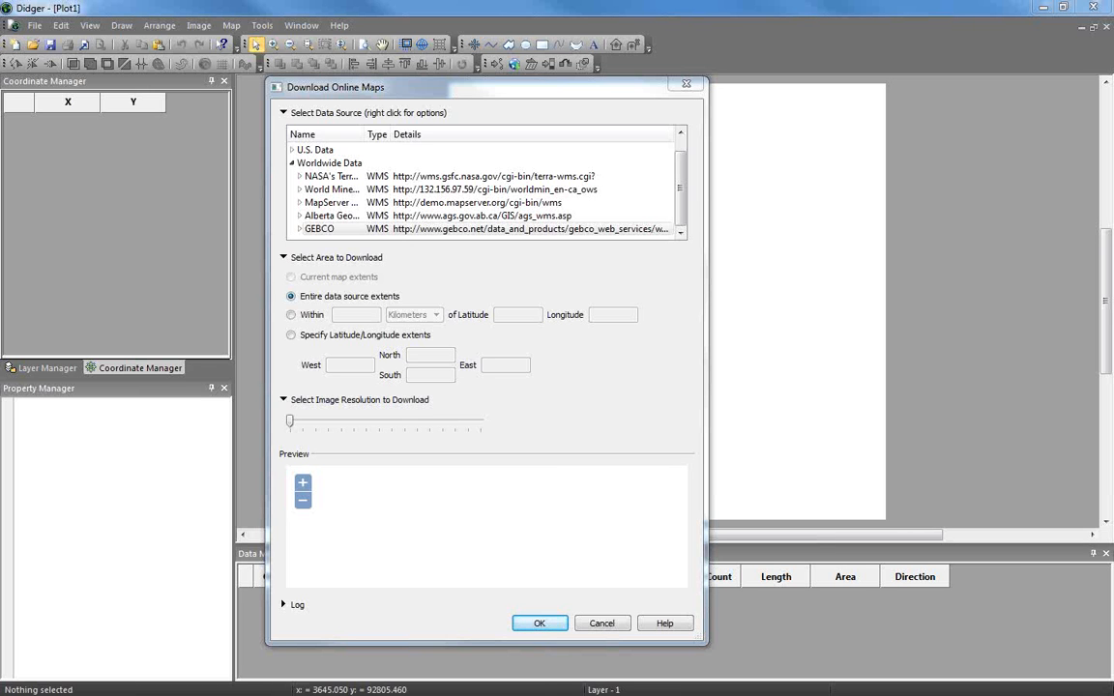
# Close the Download Online Maps dialog with OK
pyautogui.click(539, 623)
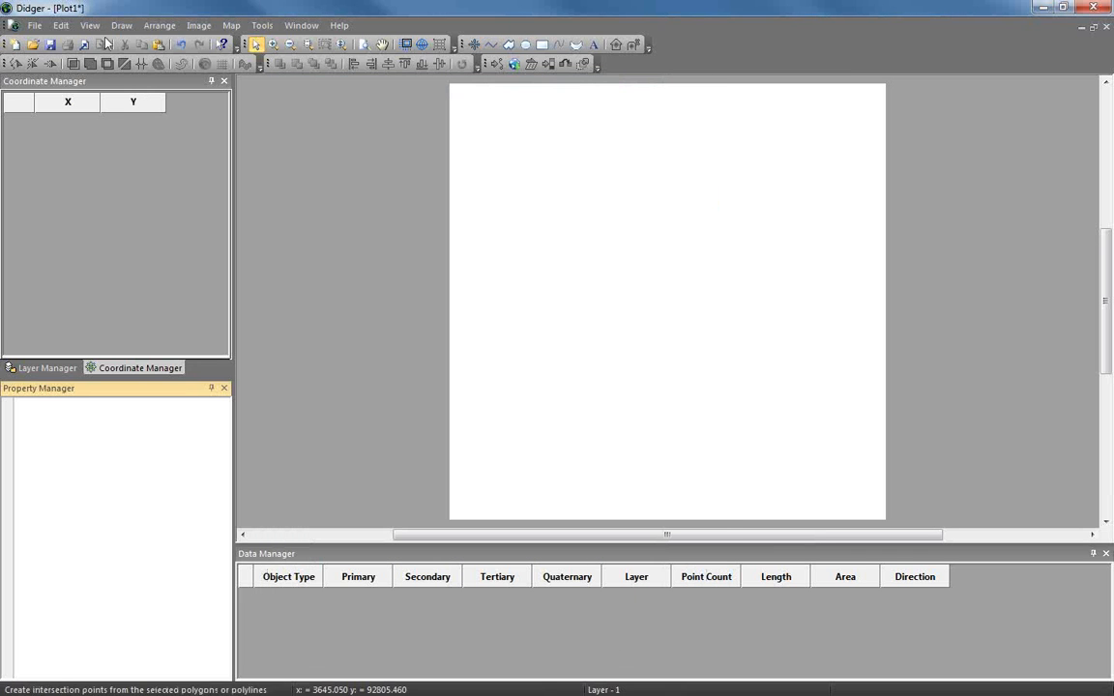
# Open the recent Hawaii.pjt without saving Plot1, then bring up Download Online Maps
pyautogui.click(34, 25)
pyautogui.moveTo(61, 25)
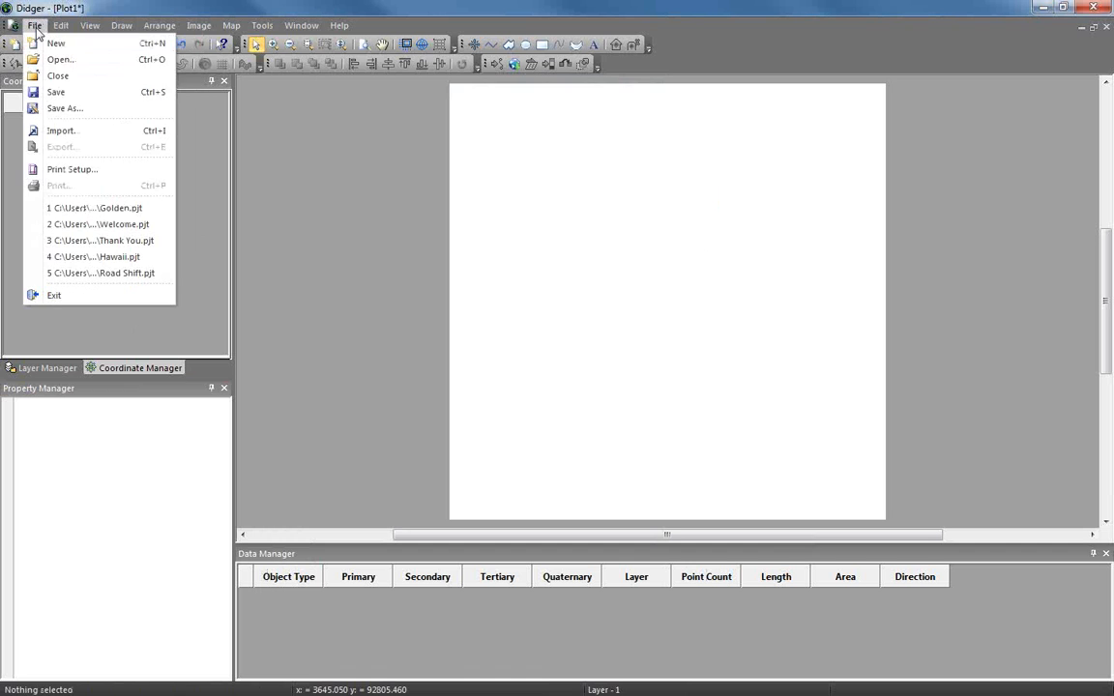
pyautogui.click(127, 257)
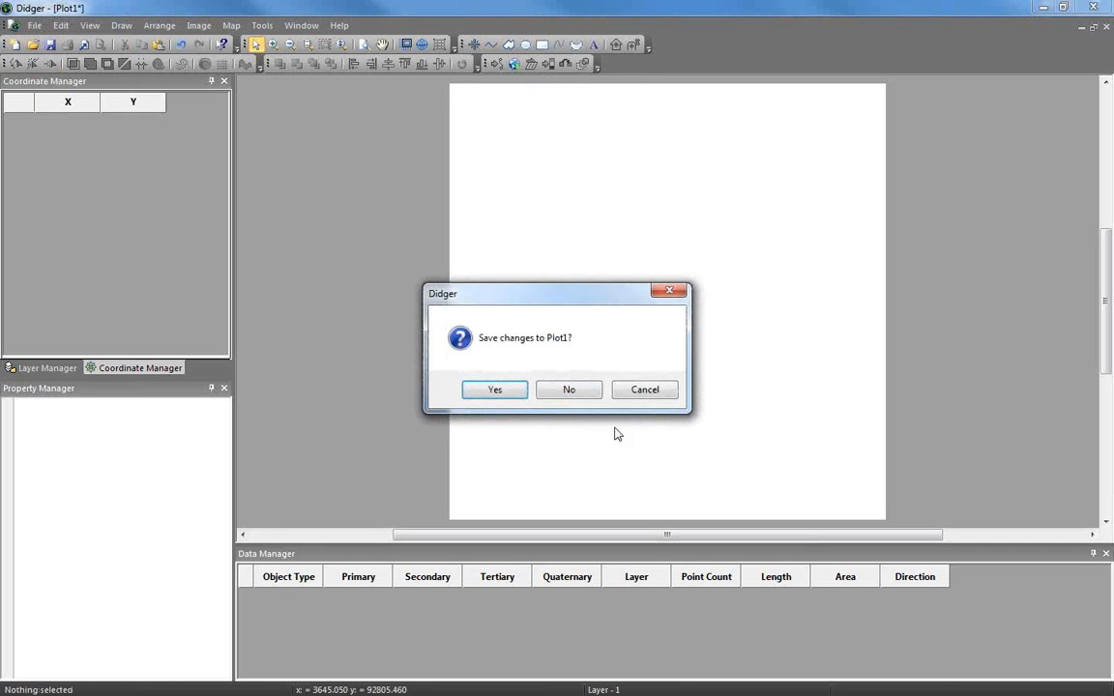
pyautogui.click(571, 387)
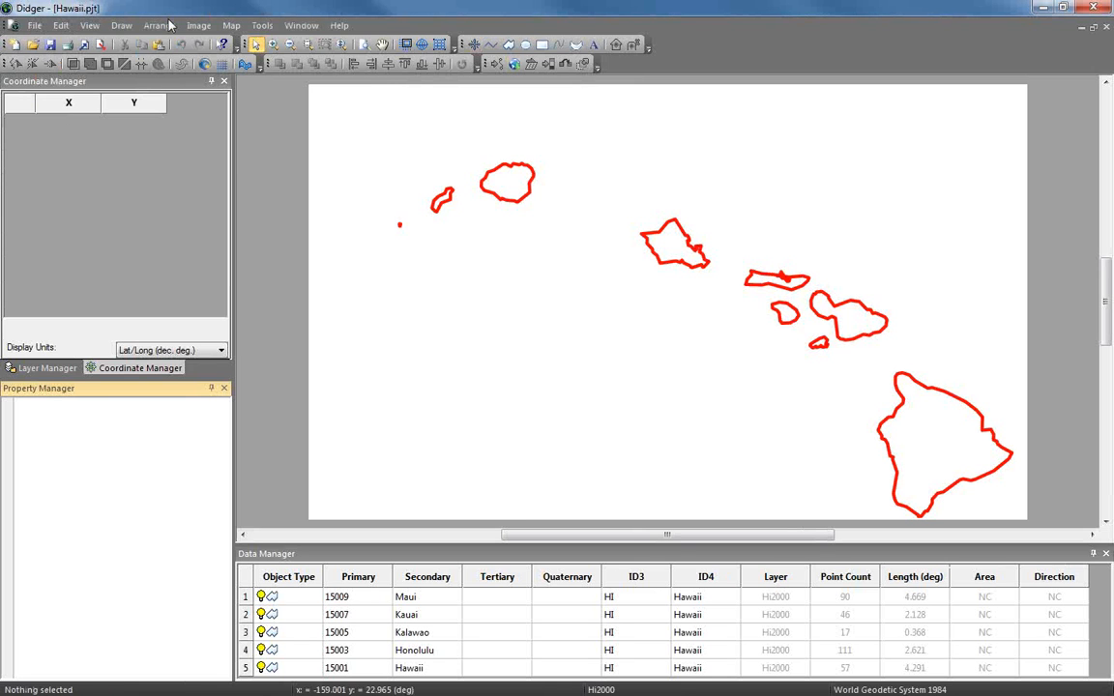
pyautogui.click(199, 25)
pyautogui.click(256, 44)
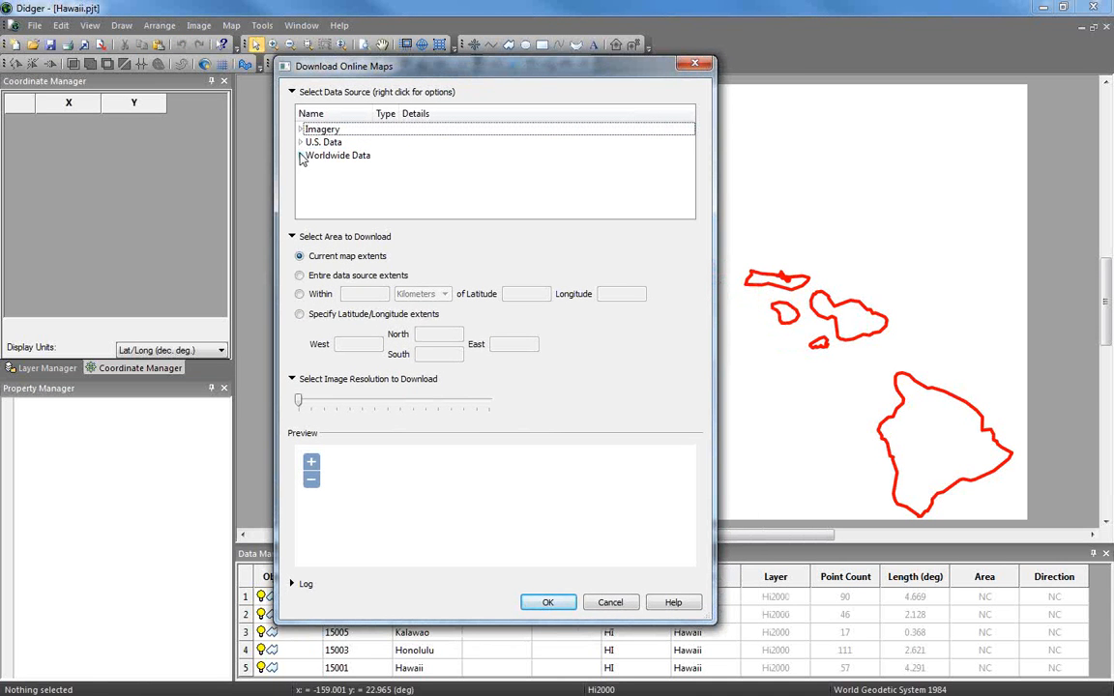
# Pick the WMS - GEBCO 08 Grid layer under Worldwide Data > GEBCO as the download source
pyautogui.click(301, 158)
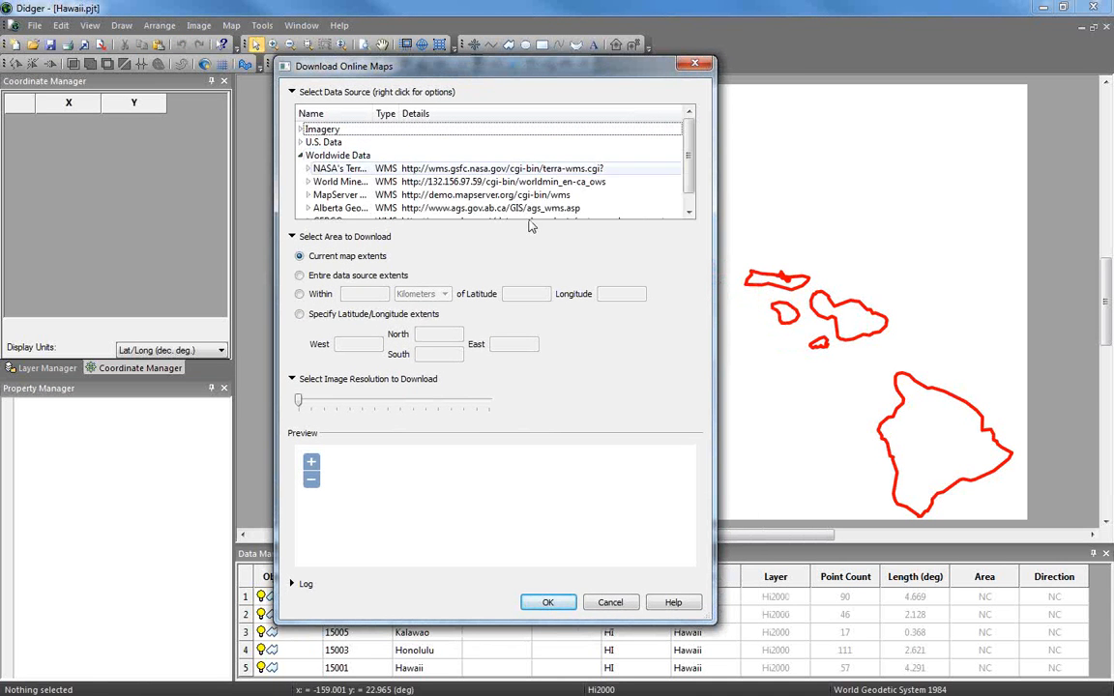
pyautogui.scroll(-1, 662, 175)
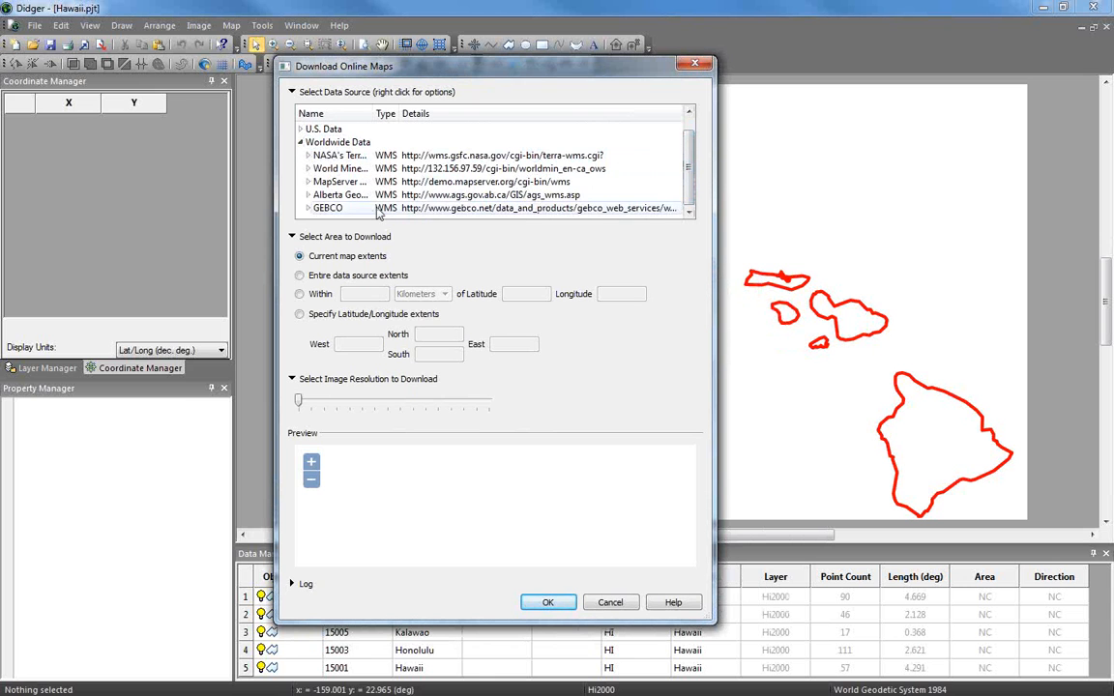
pyautogui.click(307, 208)
pyautogui.scroll(-2, 689, 188)
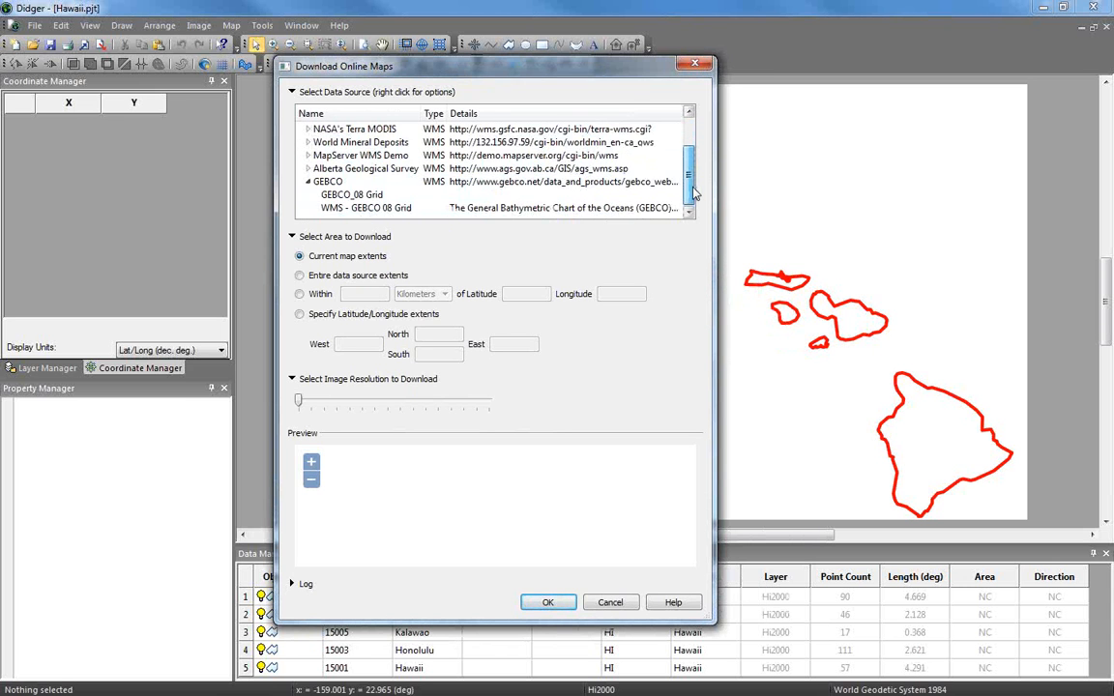
pyautogui.click(394, 209)
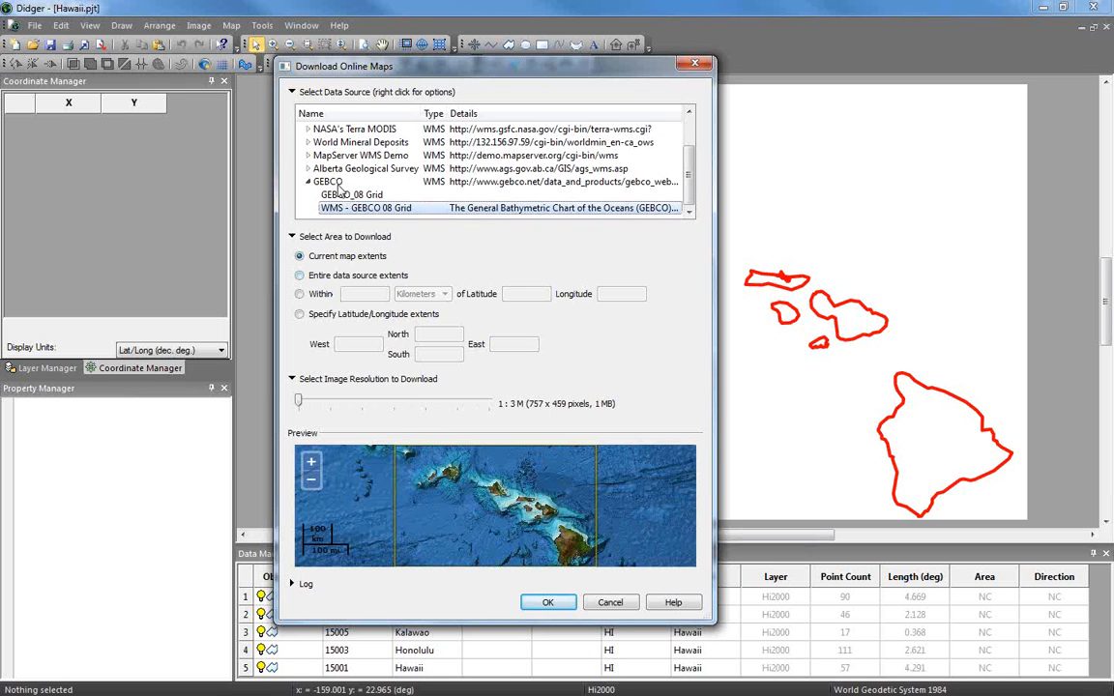
pyautogui.click(292, 93)
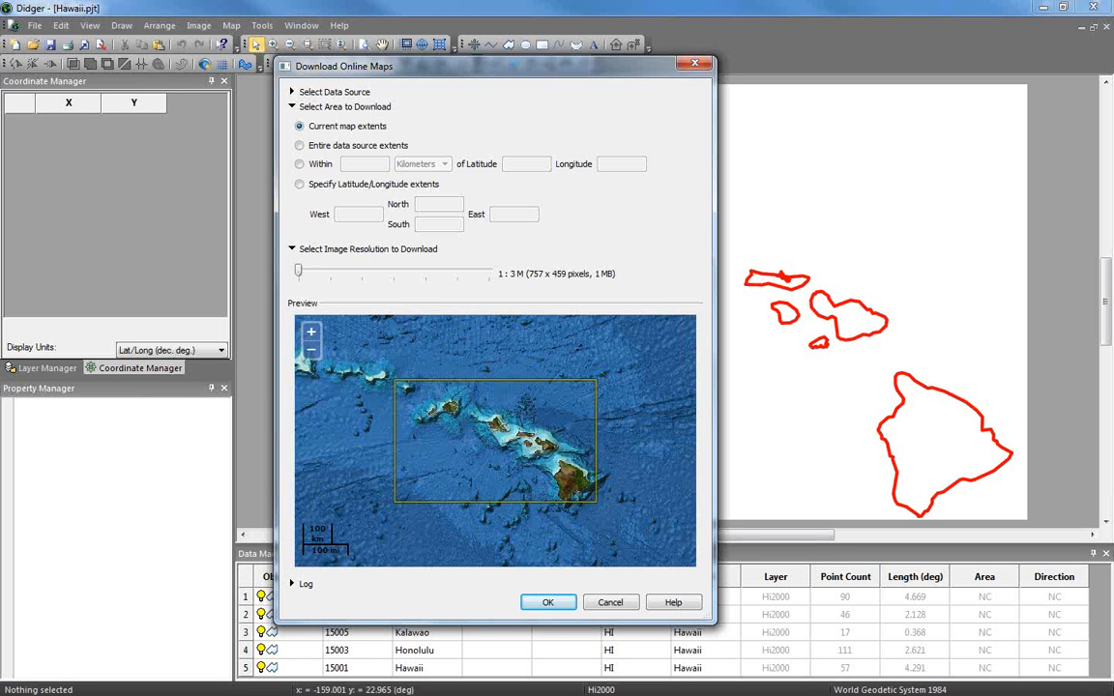
# Switch the download area from Entire data source extents back to Current map extents
pyautogui.click(342, 147)
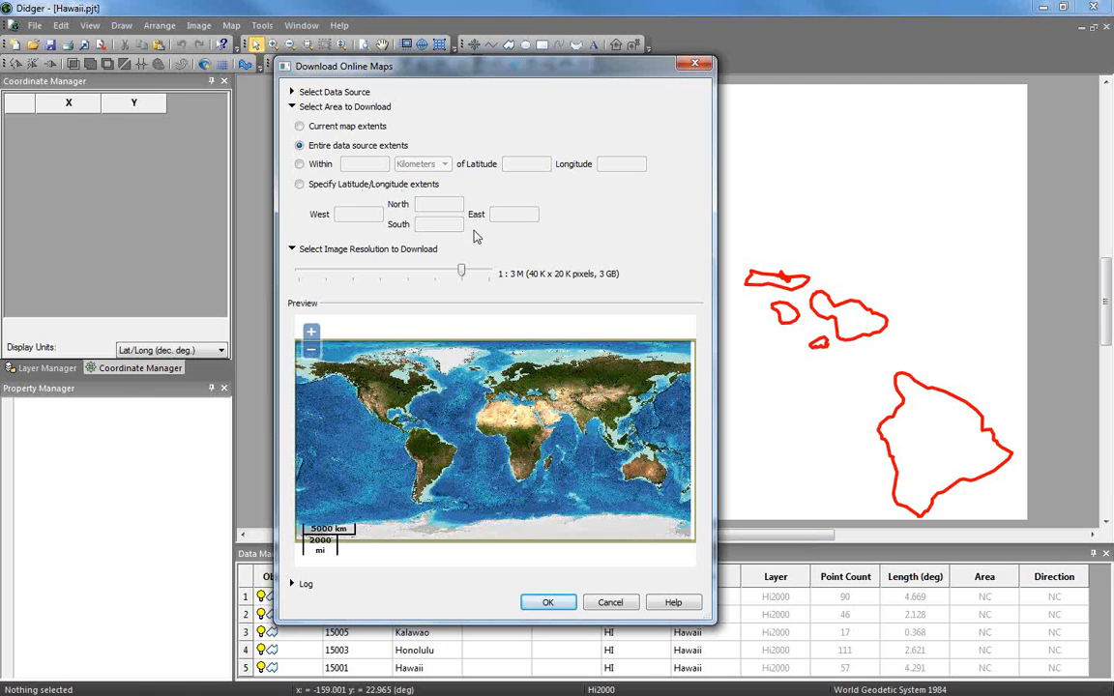
pyautogui.click(300, 127)
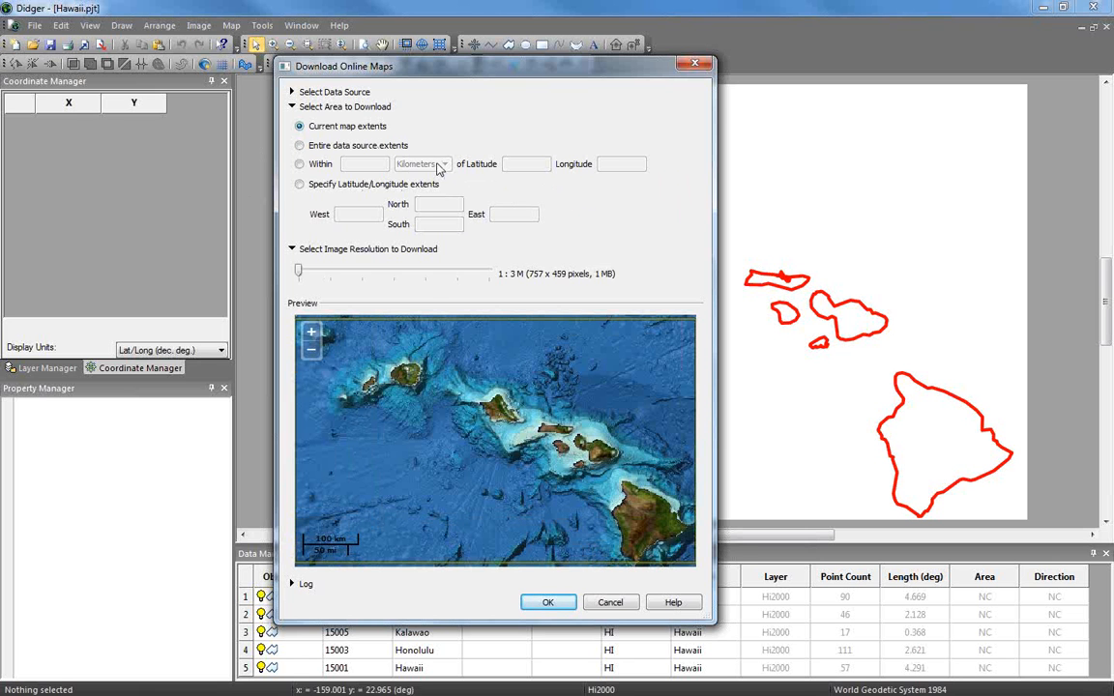
pyautogui.click(292, 107)
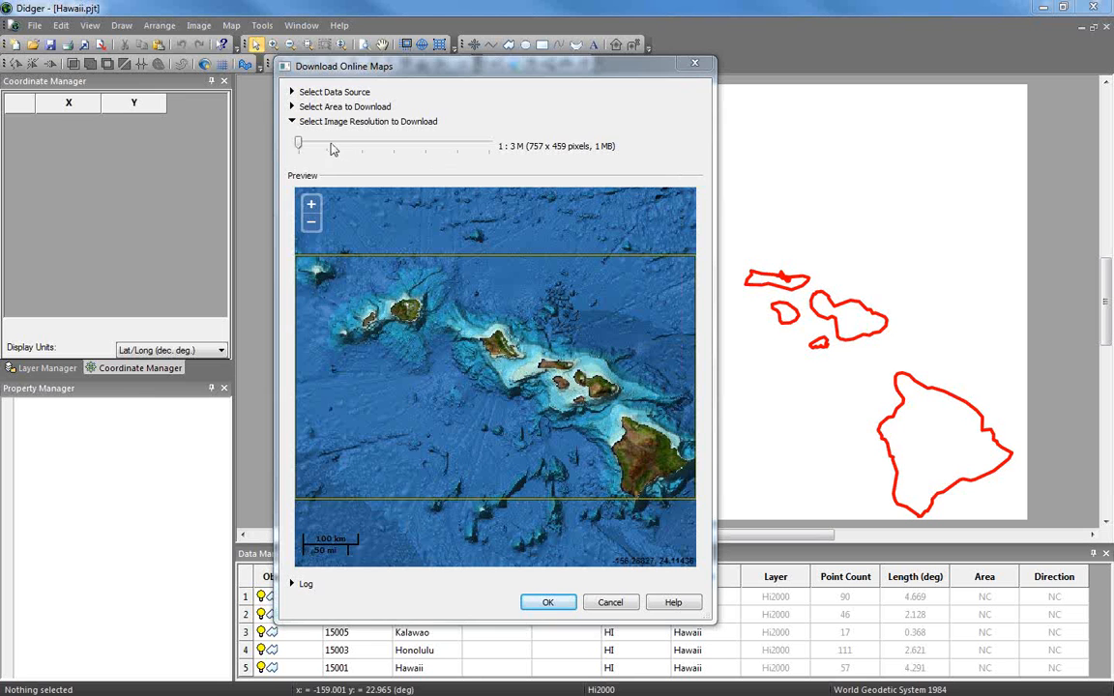
# Raise the resolution to 1:1M (2K x 919 pixels) and download the GEBCO imagery
pyautogui.moveTo(301, 143); pyautogui.dragTo(334, 144)
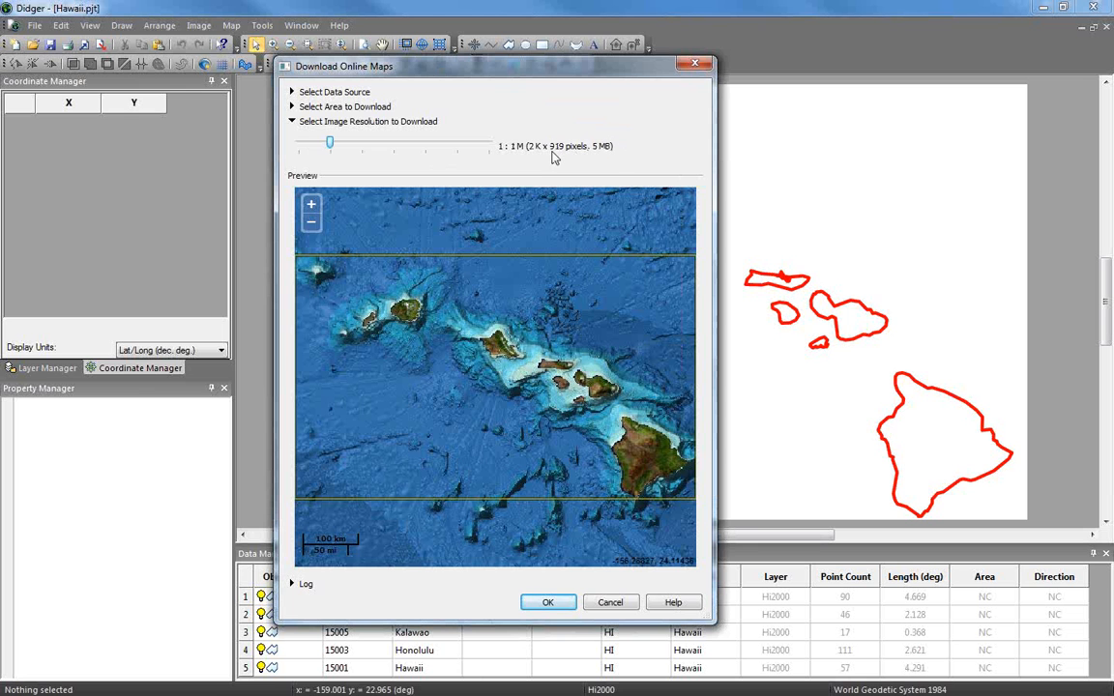
pyautogui.click(548, 603)
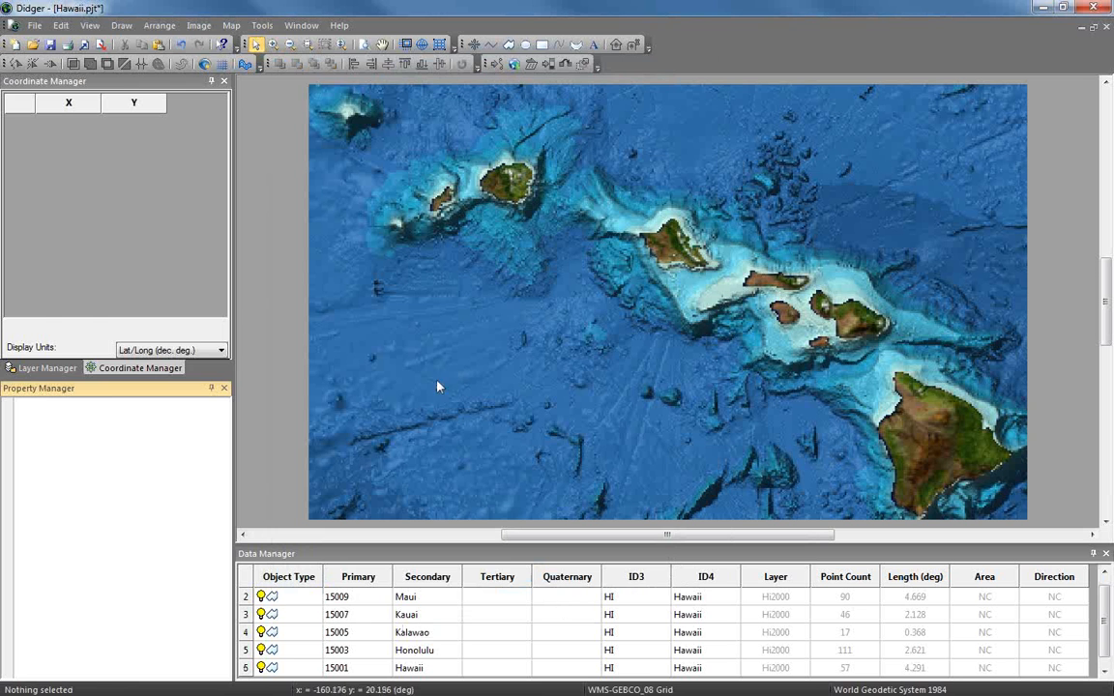
# In the Layer Manager, drag the Hi2000 layer above WMS-GEBCO
pyautogui.click(44, 367)
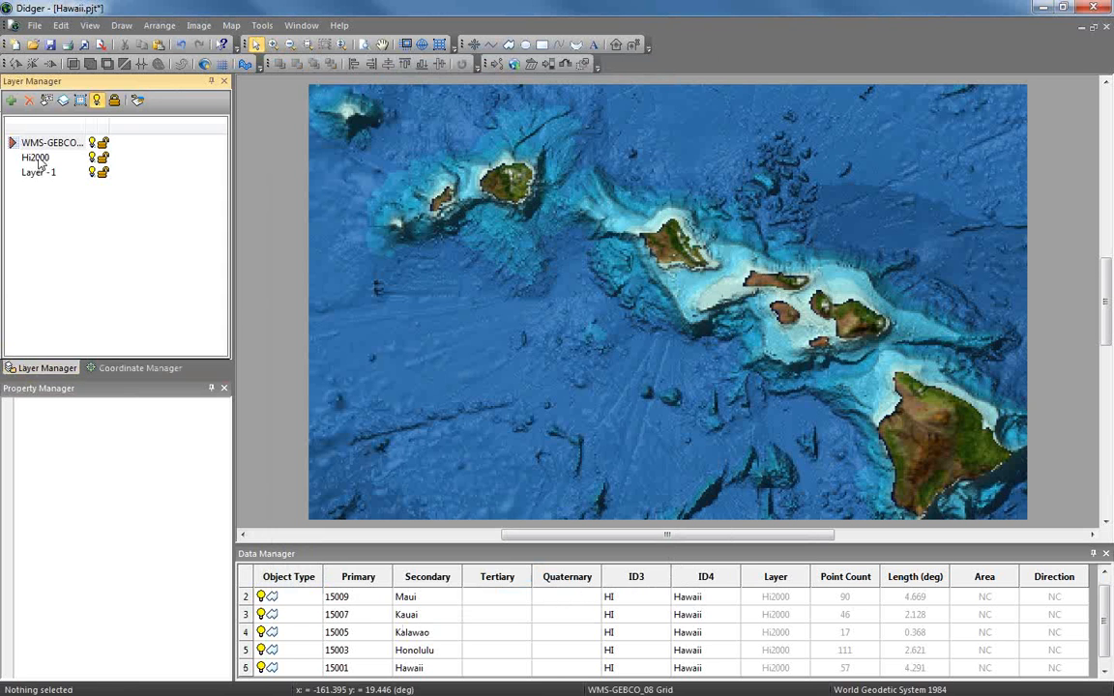
pyautogui.moveTo(35, 157); pyautogui.dragTo(29, 171)
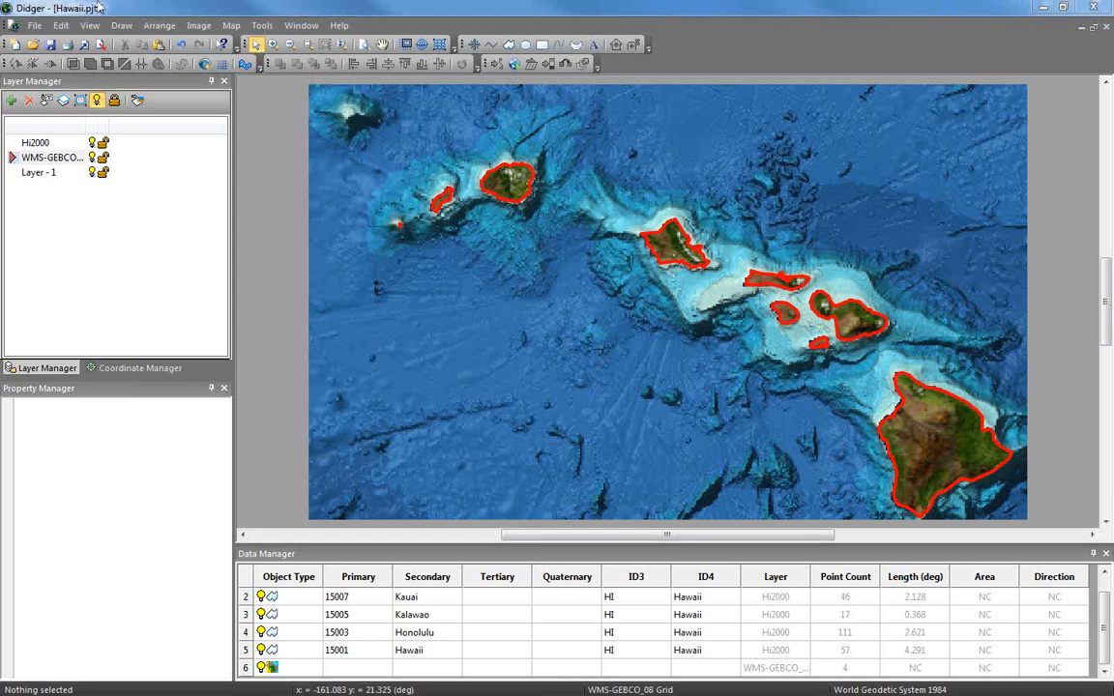
# Export the map as Hawaii_3 with Save as type KML Google Earth (*.kml)
pyautogui.click(34, 25)
pyautogui.click(61, 146)
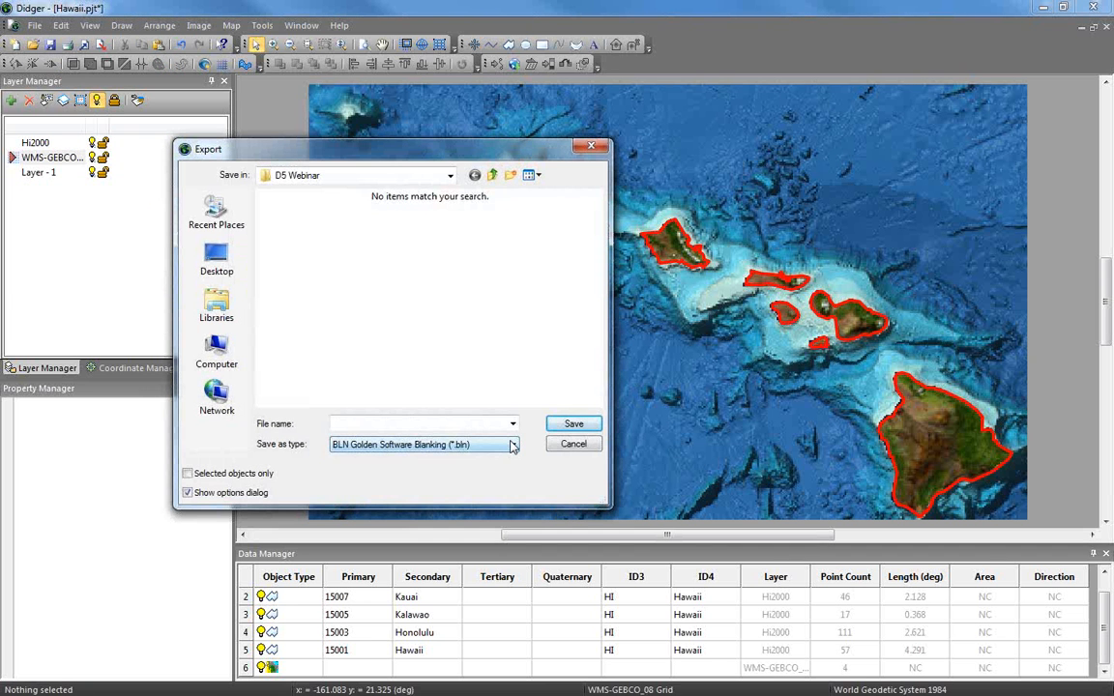
pyautogui.click(512, 444)
pyautogui.click(382, 423)
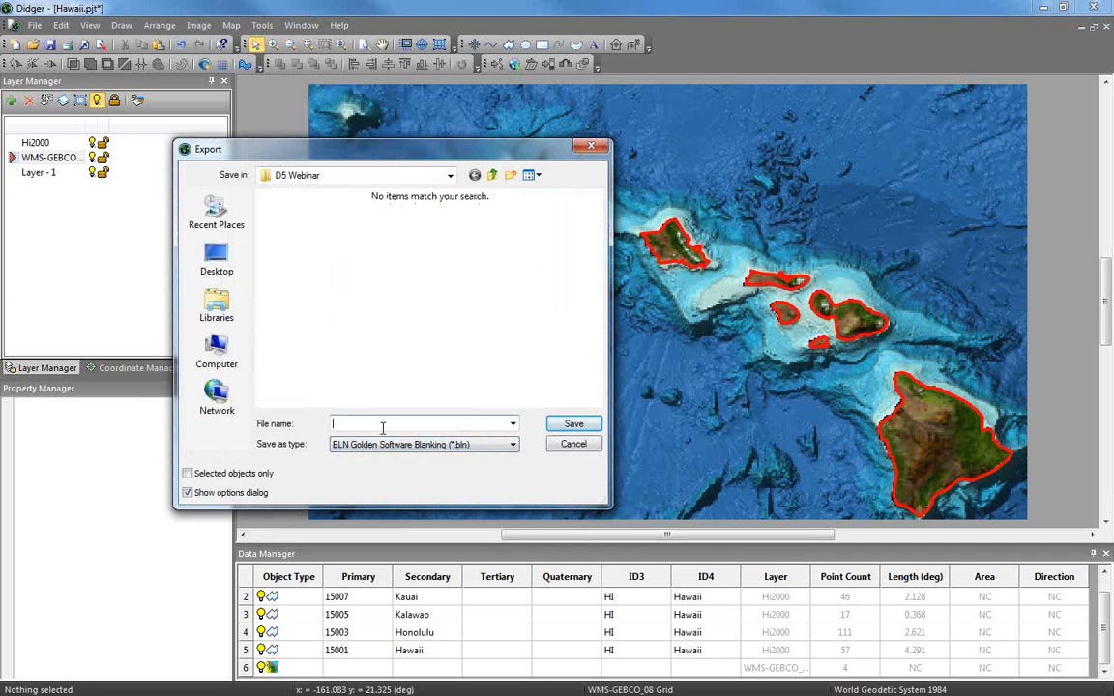
pyautogui.write('Hawaii_2')
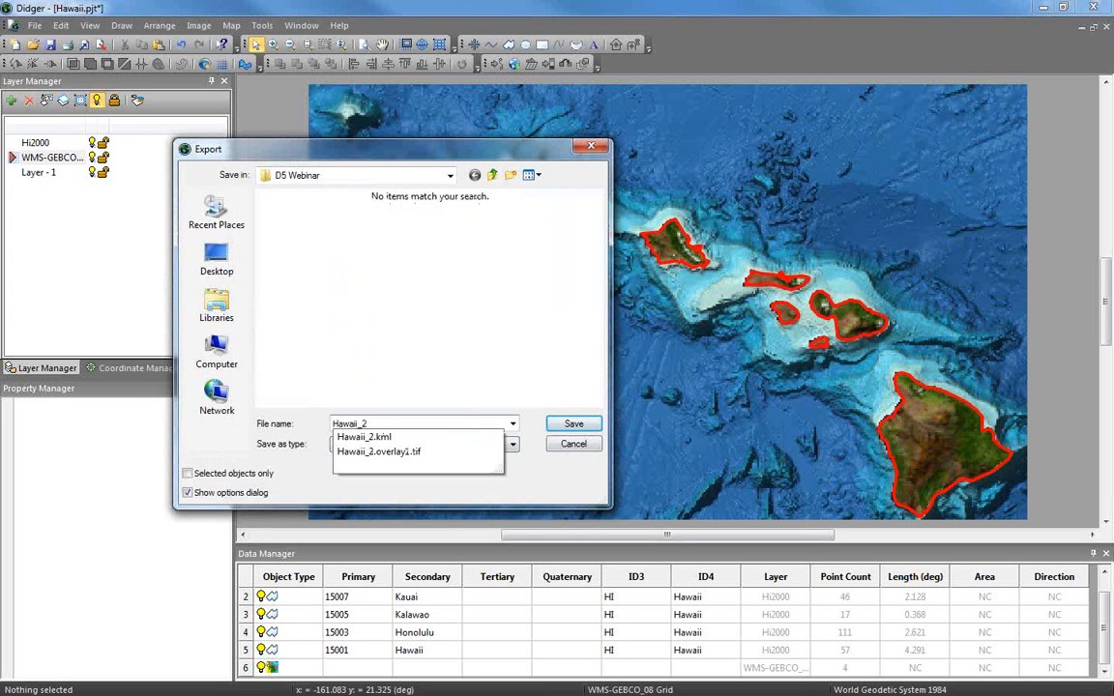
pyautogui.press('BackSpace')
pyautogui.write('3')
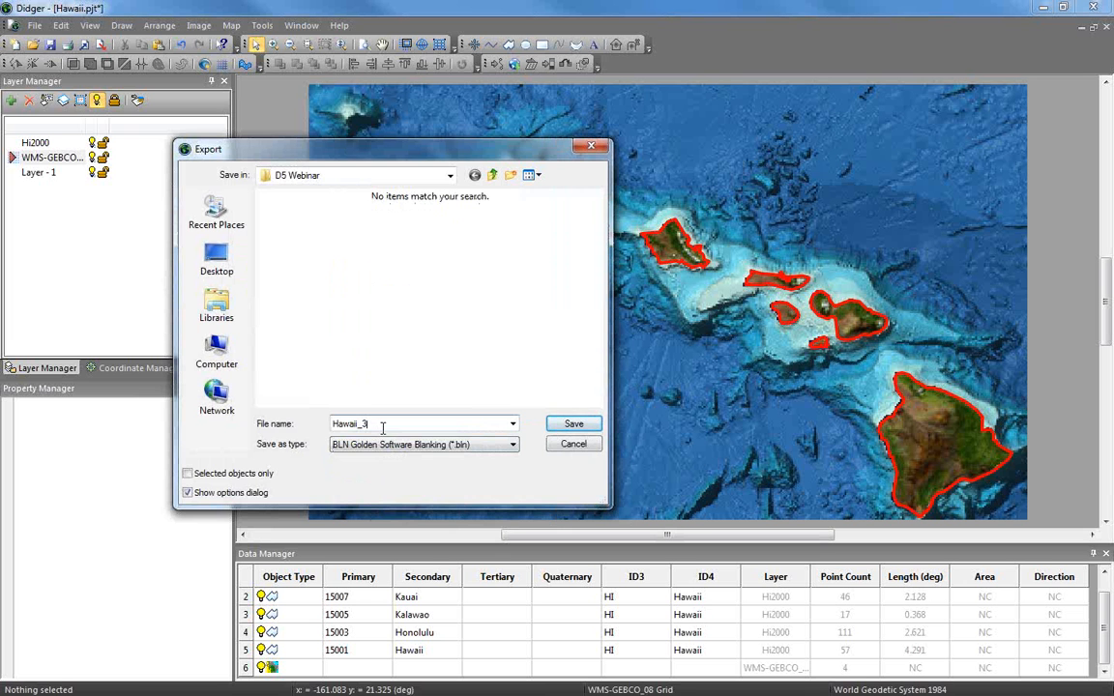
pyautogui.click(505, 446)
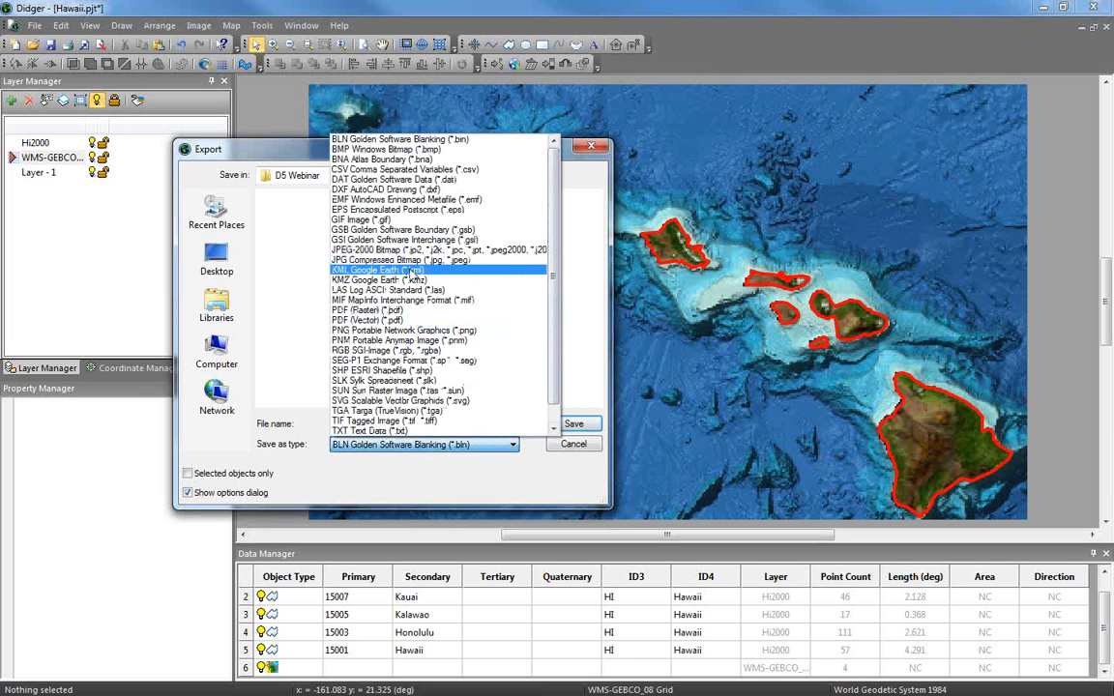
pyautogui.click(411, 271)
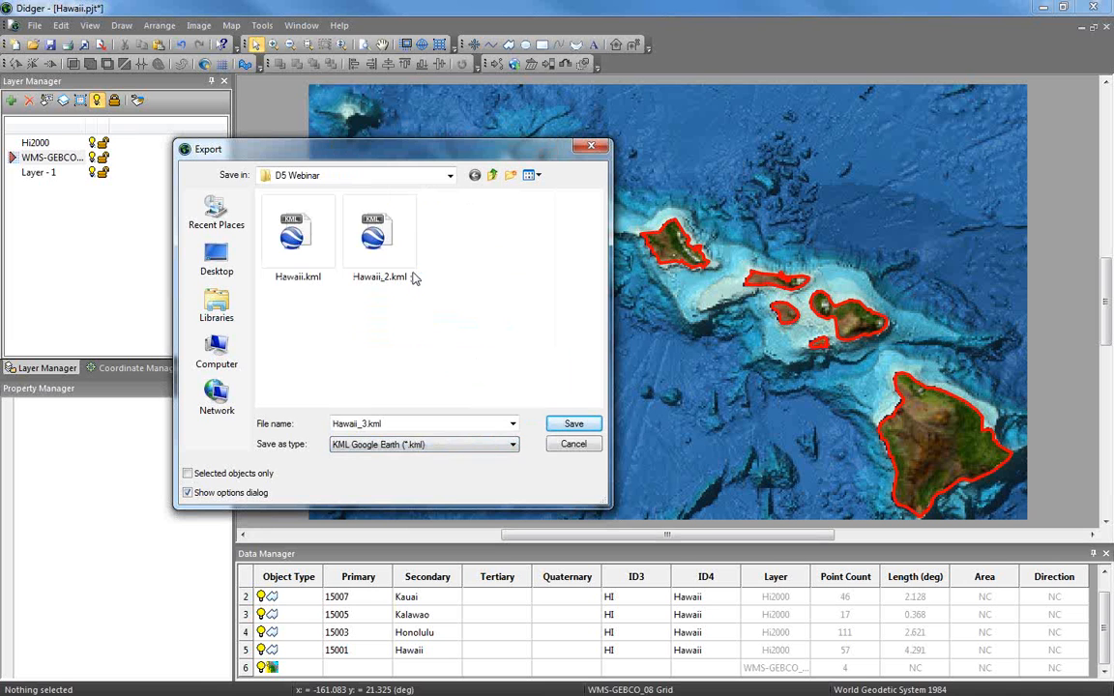
pyautogui.click(593, 426)
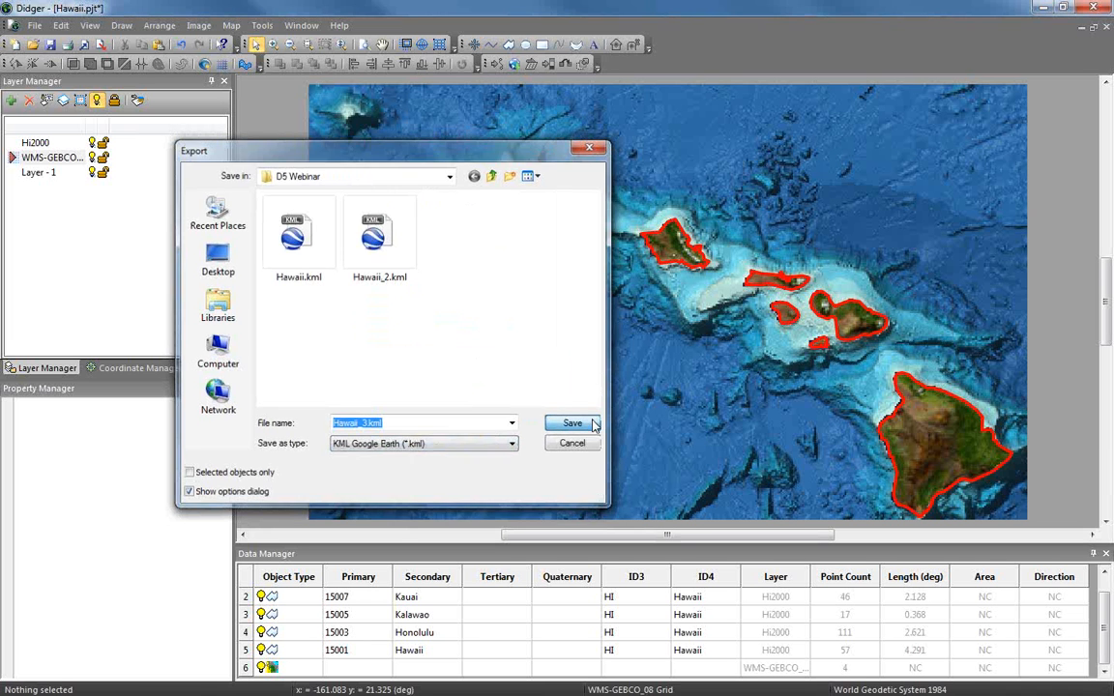
pyautogui.moveTo(372, 94); pyautogui.dragTo(402, 129)
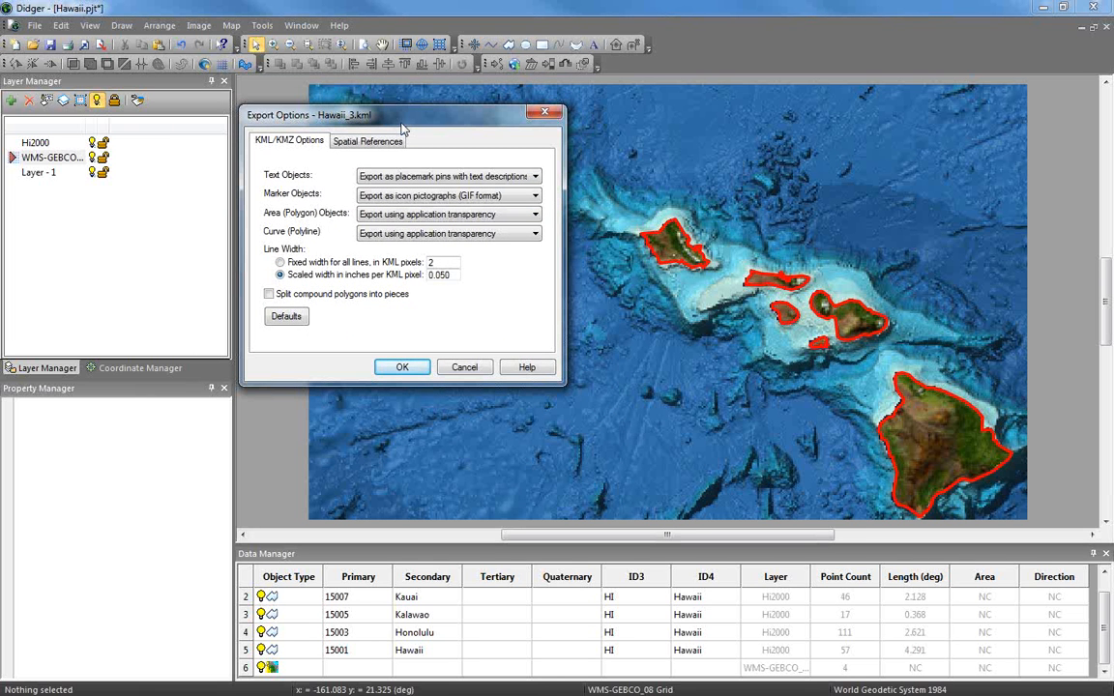
# Accept the default KML export options (0.050 inches per KML pixel) to write the file
pyautogui.click(402, 367)
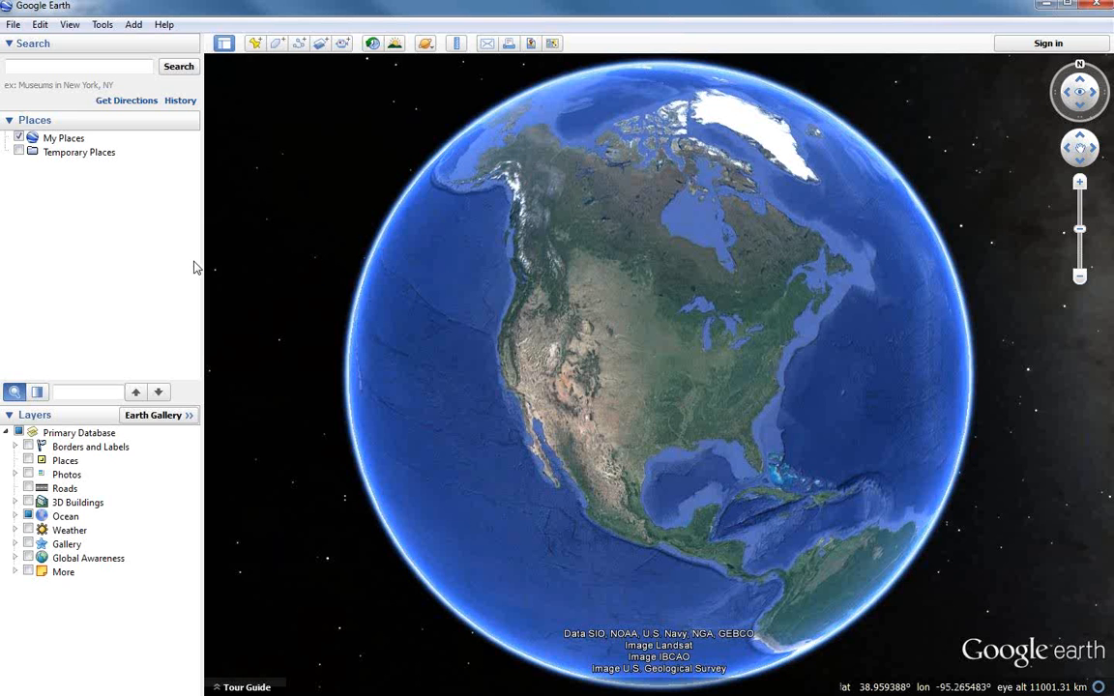
# Open Hawaii_3.kml from the D5 Webinar folder in Google Earth
pyautogui.click(13, 24)
pyautogui.click(58, 45)
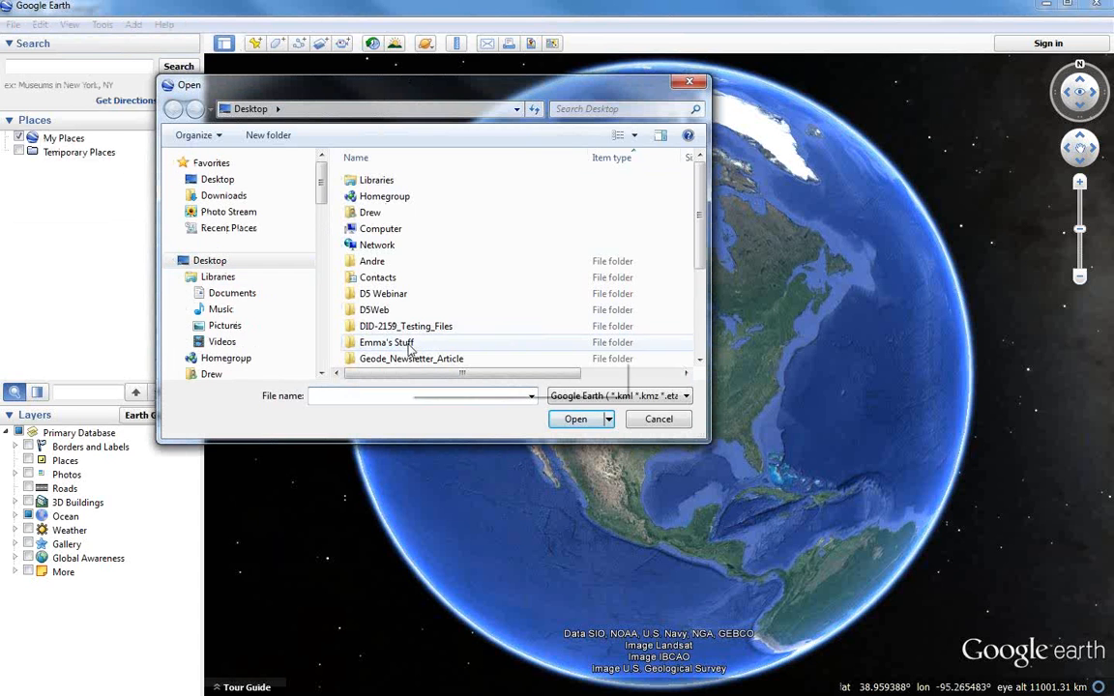
pyautogui.doubleClick(398, 294)
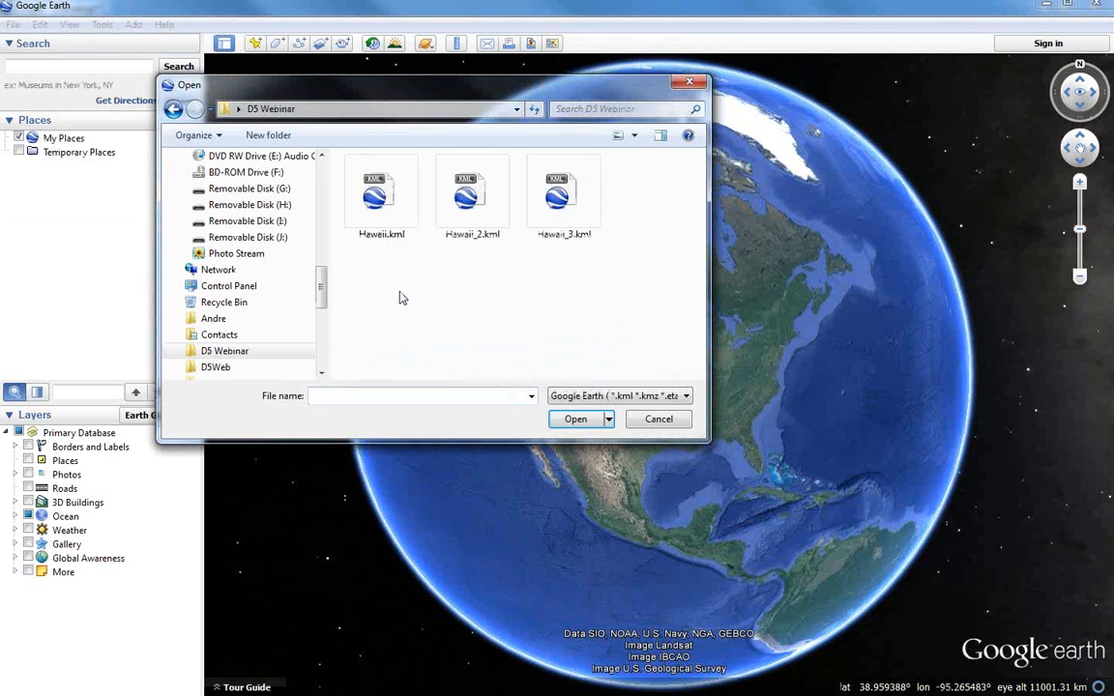
pyautogui.click(571, 203)
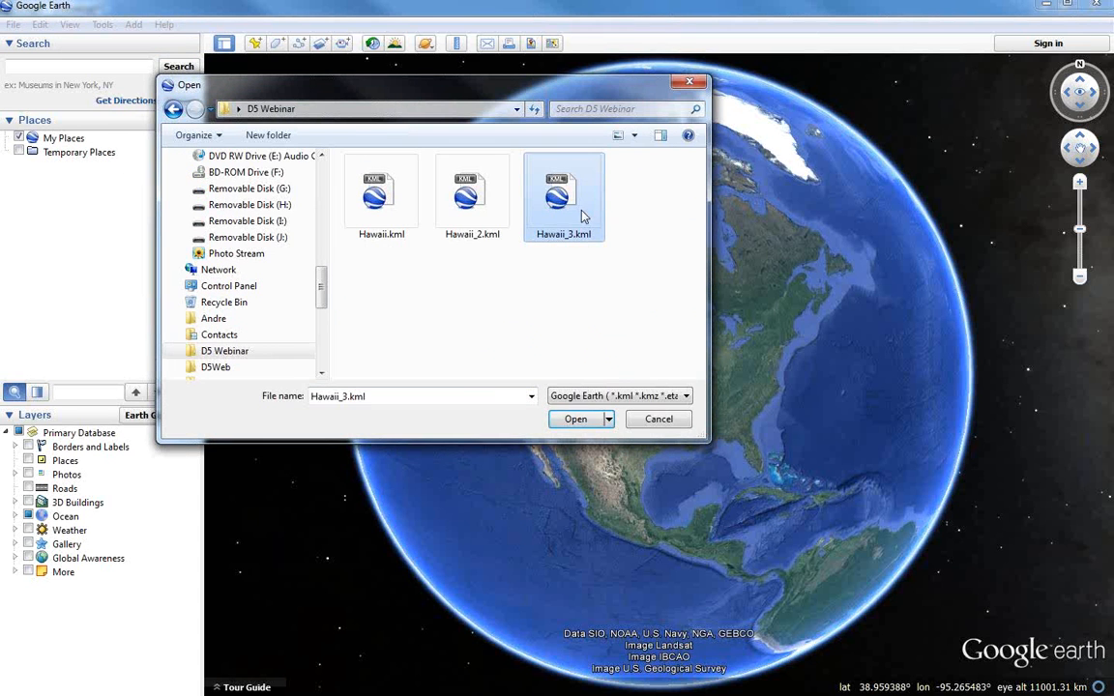
pyautogui.click(587, 422)
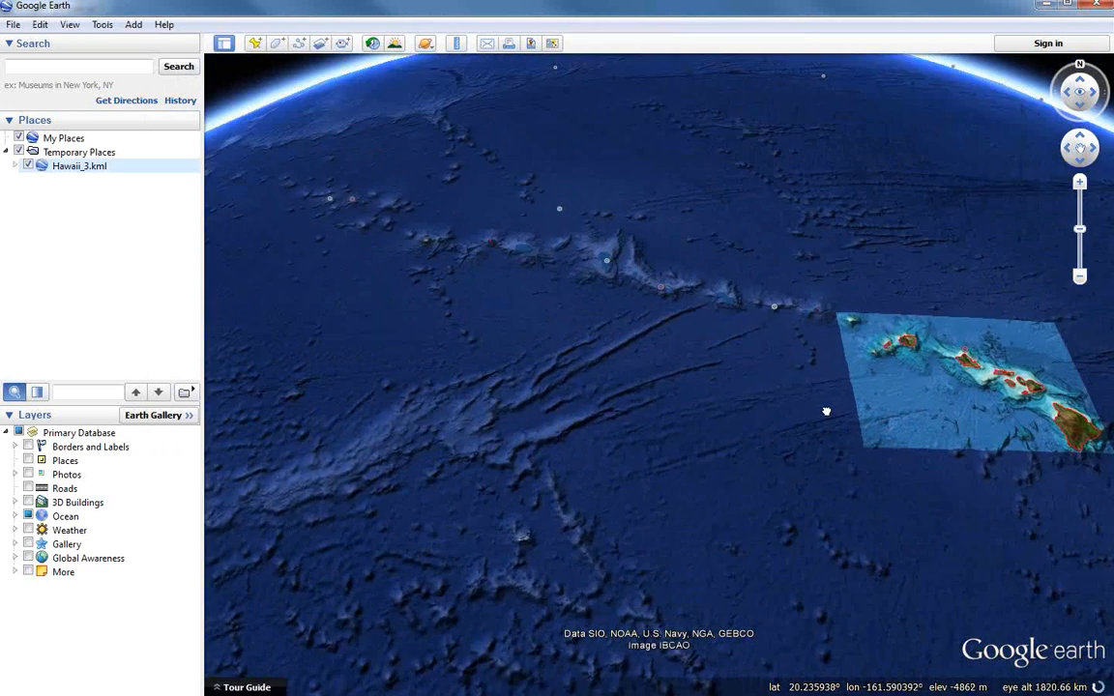
# Pan, tilt and zoom the Google Earth view onto the Hawaii overlay
pyautogui.moveTo(826, 412); pyautogui.dragTo(578, 527)
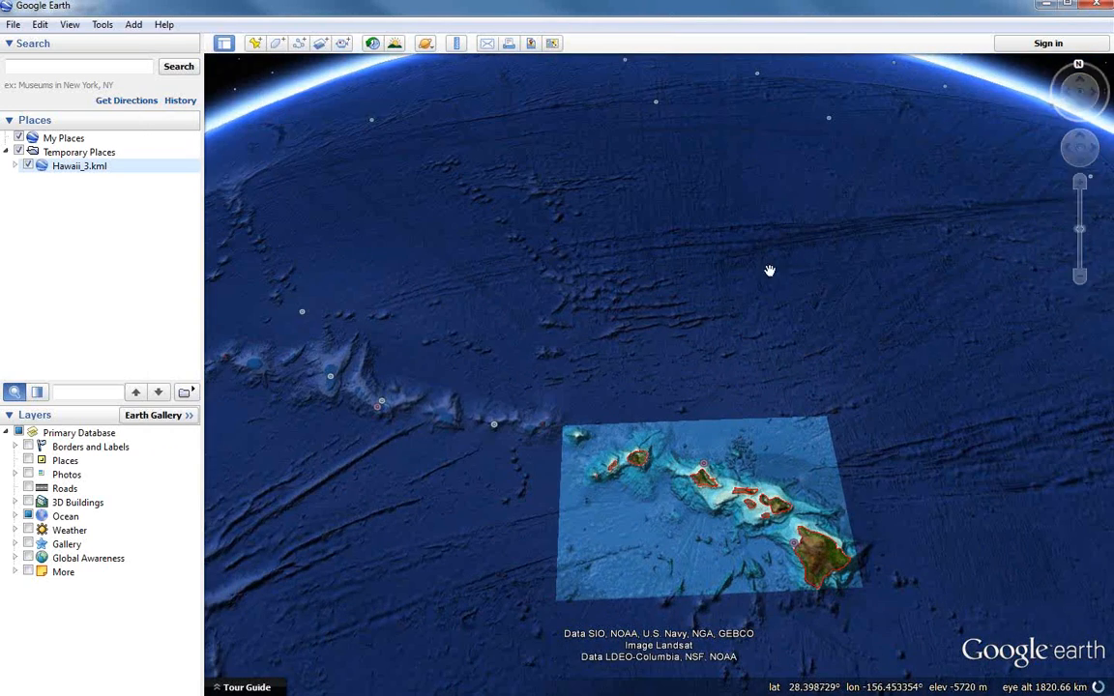
pyautogui.moveTo(796, 296); pyautogui.dragTo(797, 249)
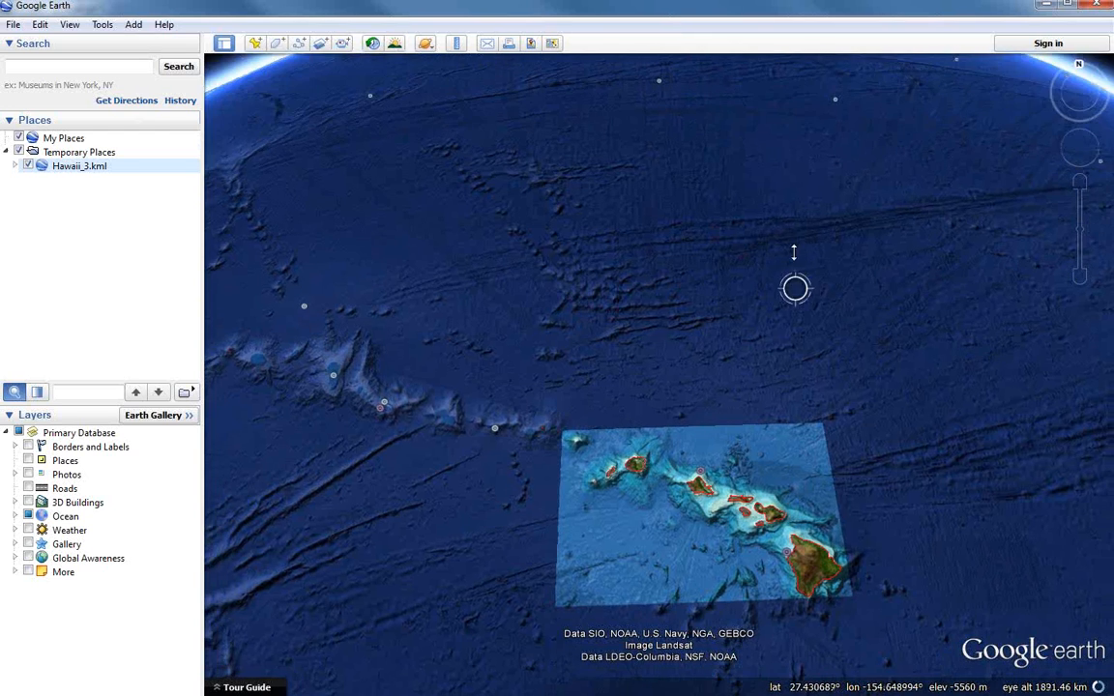
pyautogui.scroll(5, 765, 595)
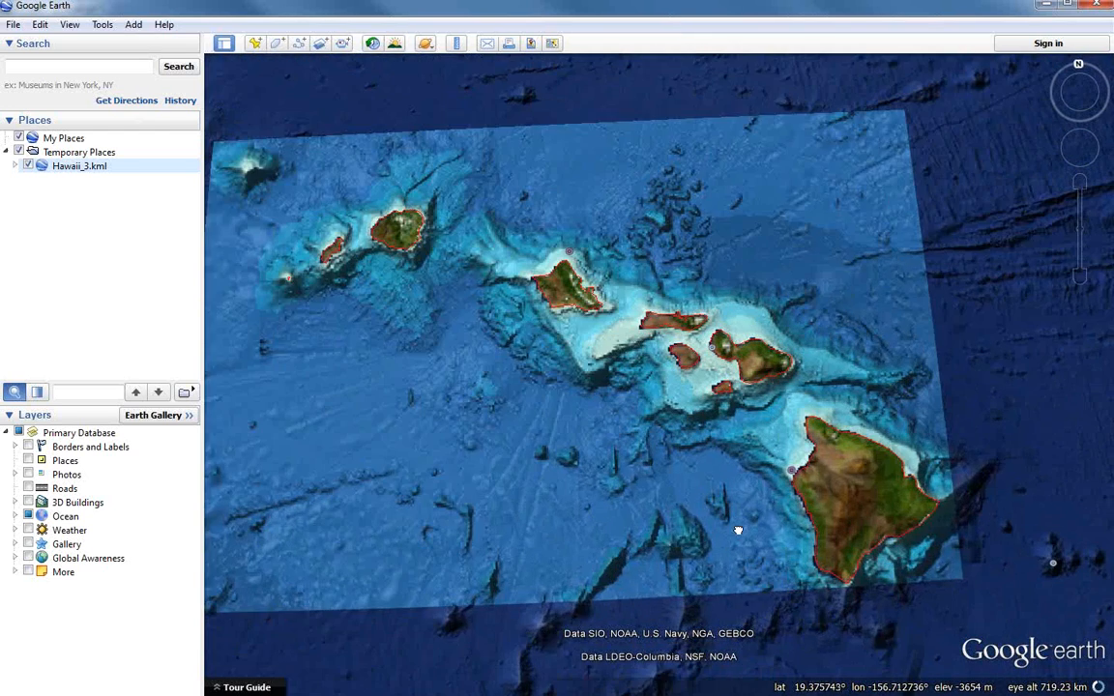
pyautogui.scroll(-2, 764, 526)
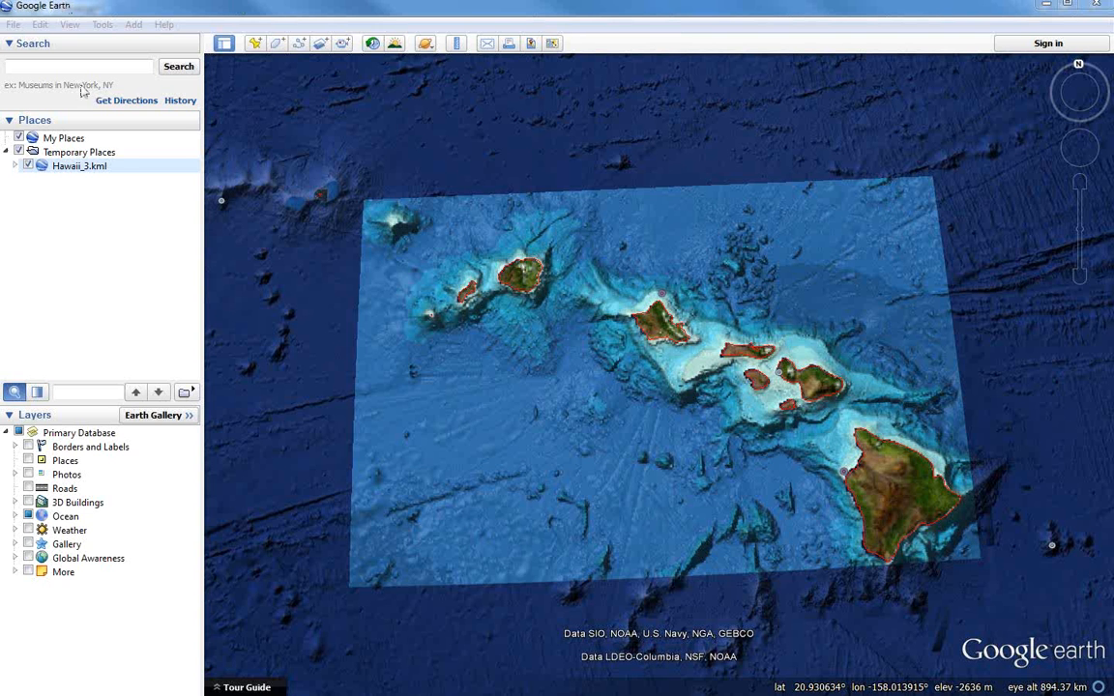
# Back in Didger, open the recent Thank You.pjt project and answer the save prompt
pyautogui.click(1052, 5)
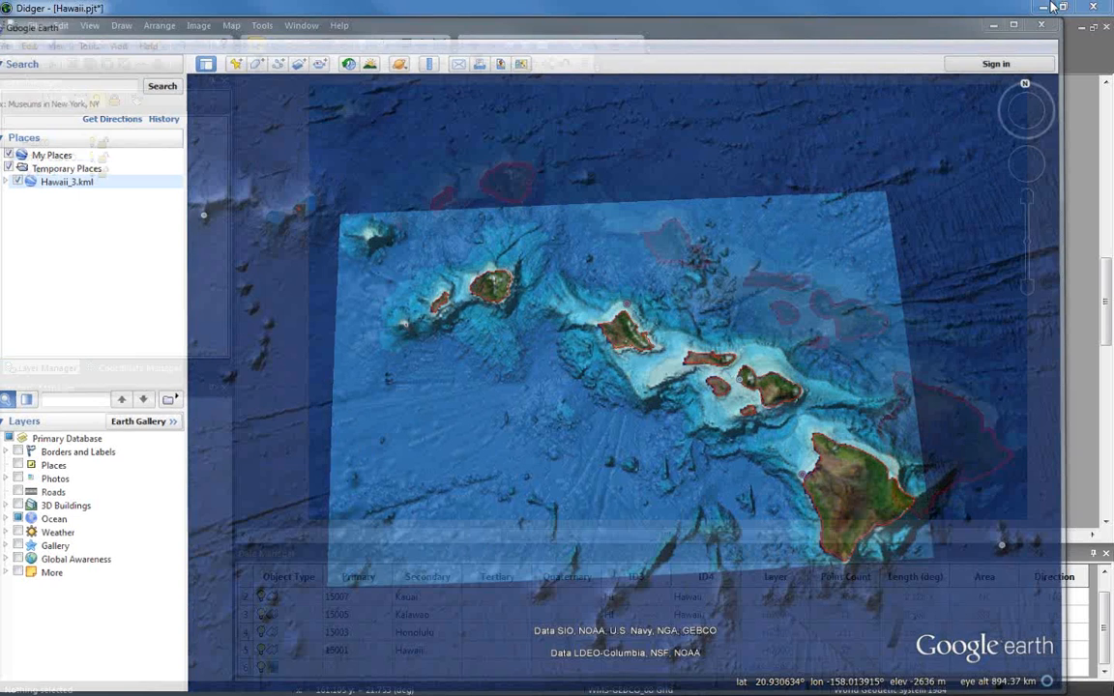
pyautogui.click(34, 25)
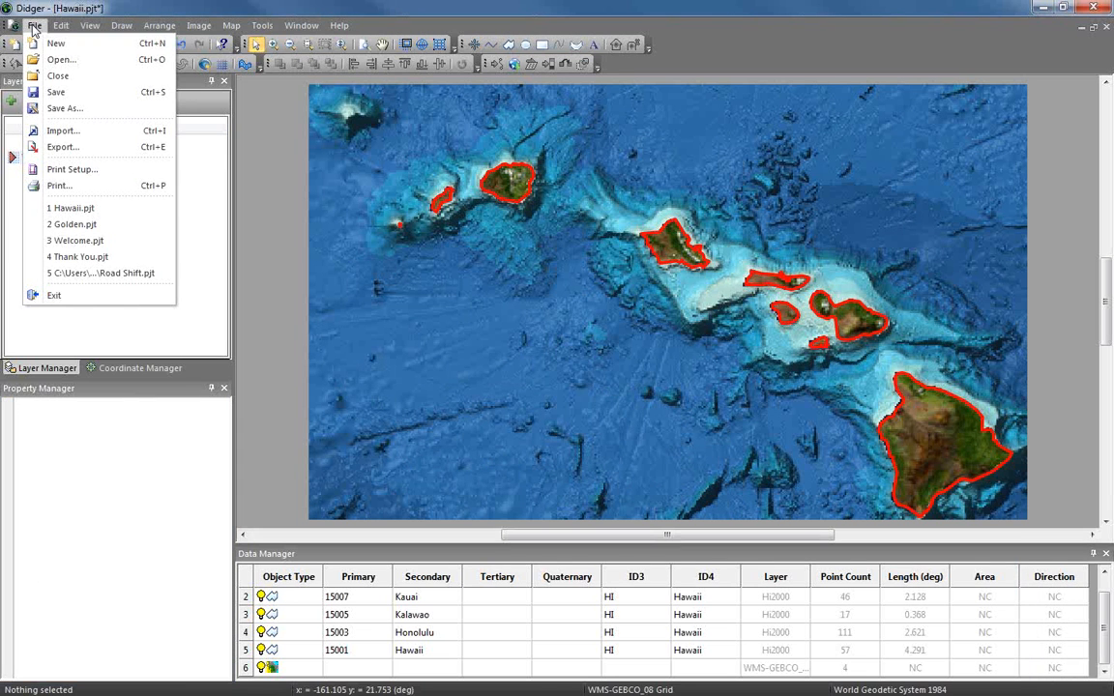
pyautogui.click(86, 257)
pyautogui.click(571, 390)
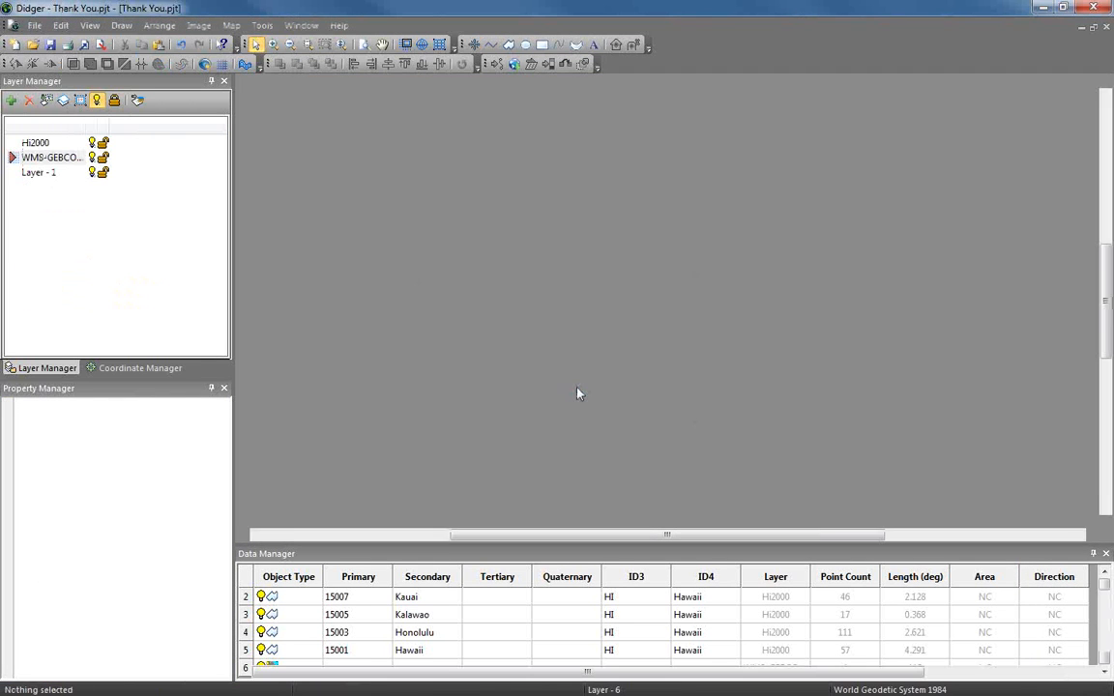